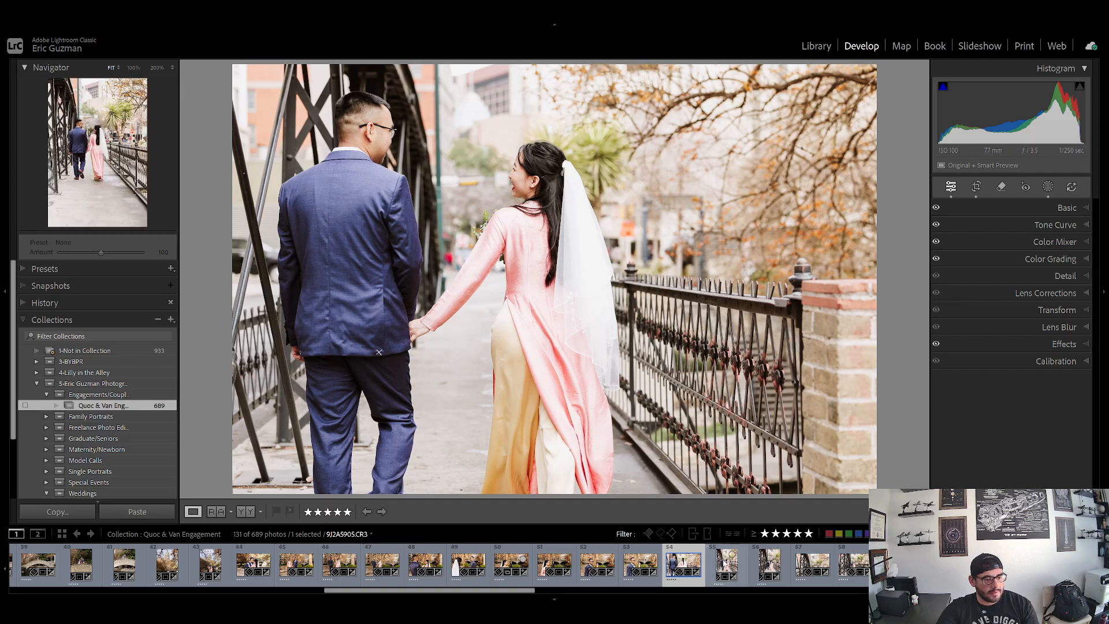
Reshape the photo's tone curve by lowering the highlight and midtone points and setting the shadow point to input 66, output 72.
click(980, 207)
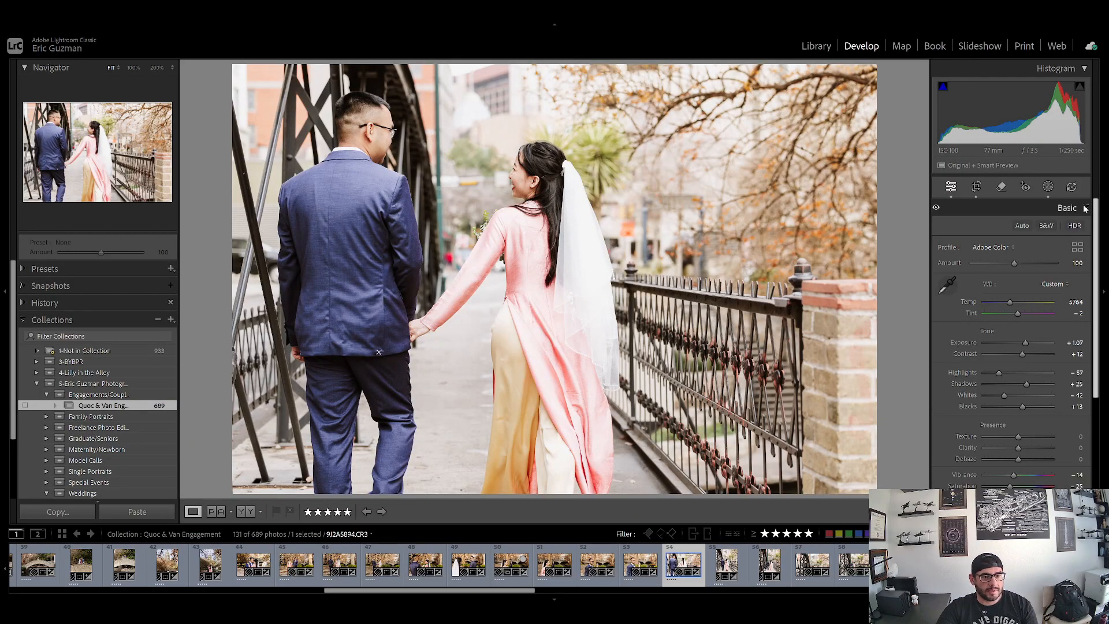
click(1064, 208)
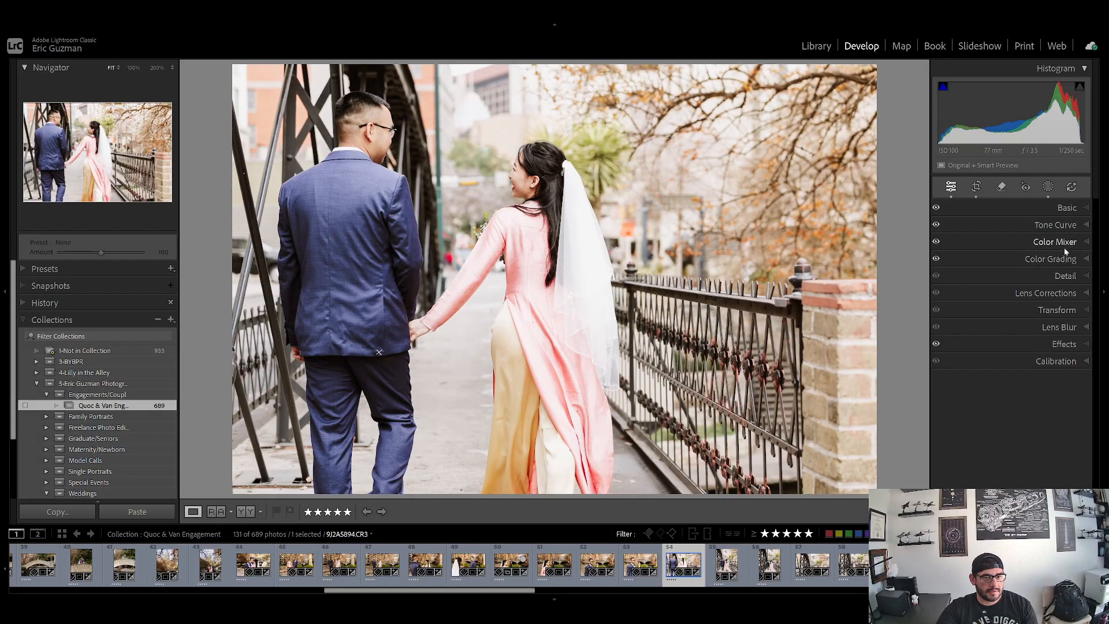
click(1080, 226)
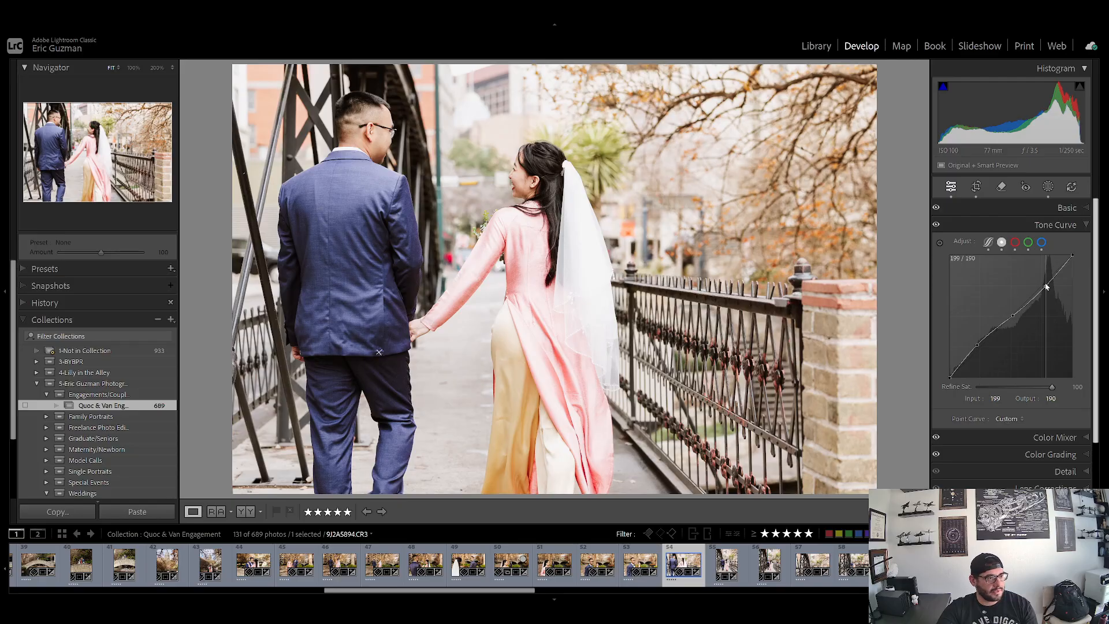
drag(1047, 287, 982, 346)
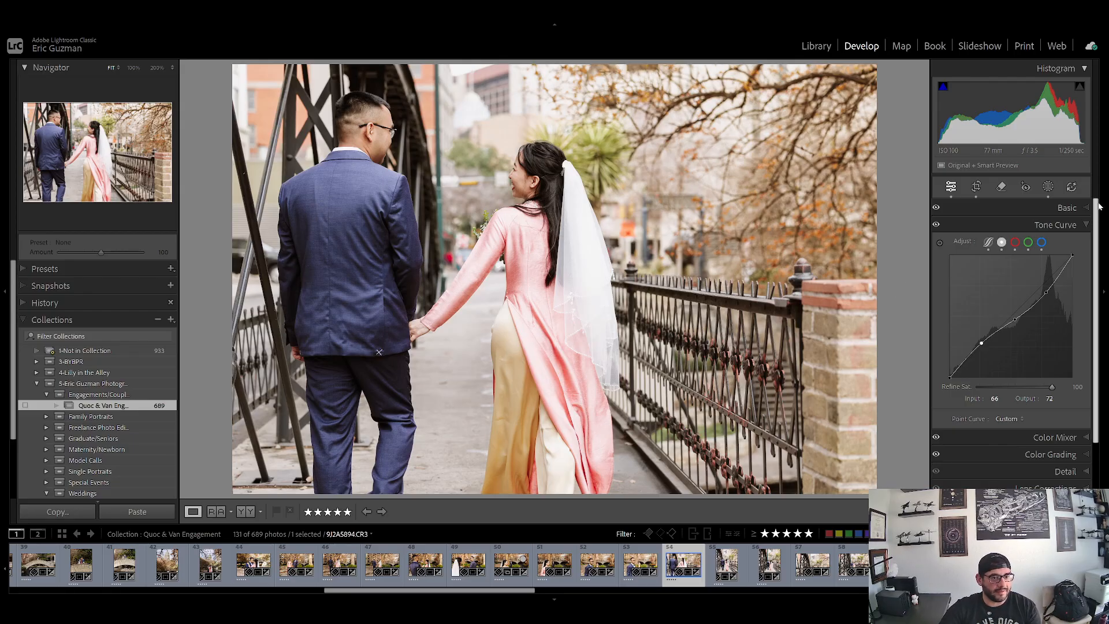
click(1008, 225)
Detect people in the photo with Distraction Removal and exclude the man in the blue suit from removal.
click(1001, 186)
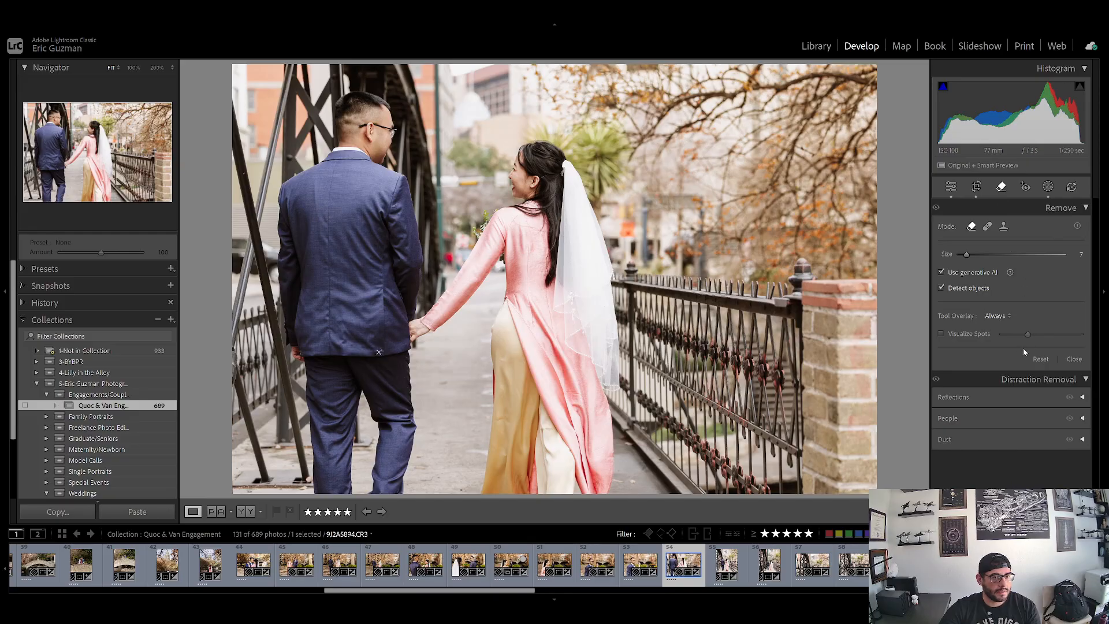
click(1021, 380)
click(1017, 381)
click(1083, 419)
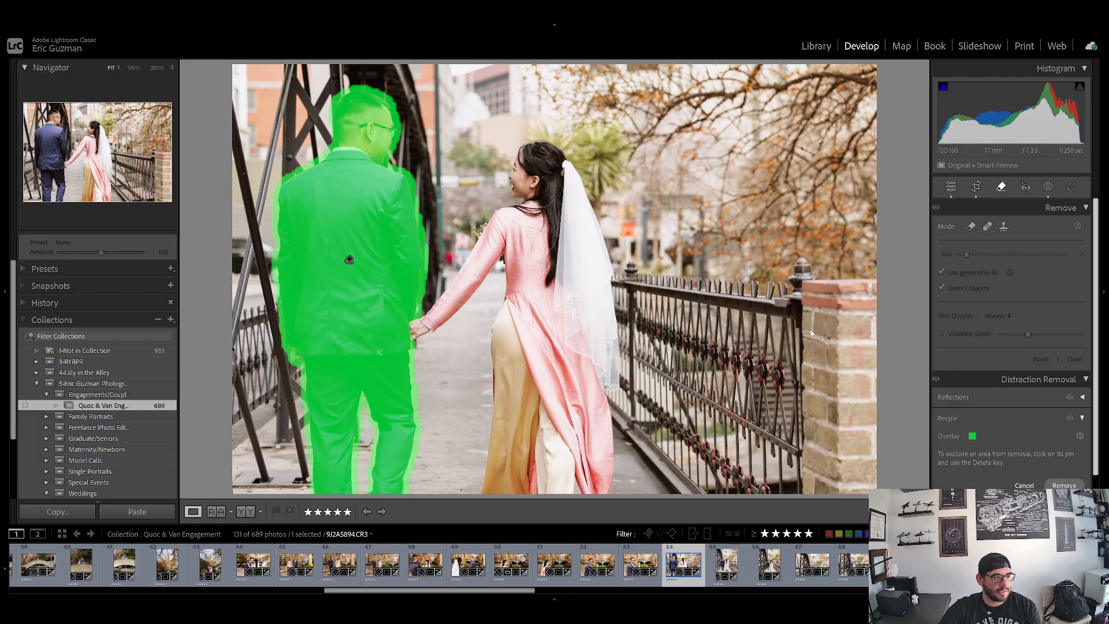
click(349, 262)
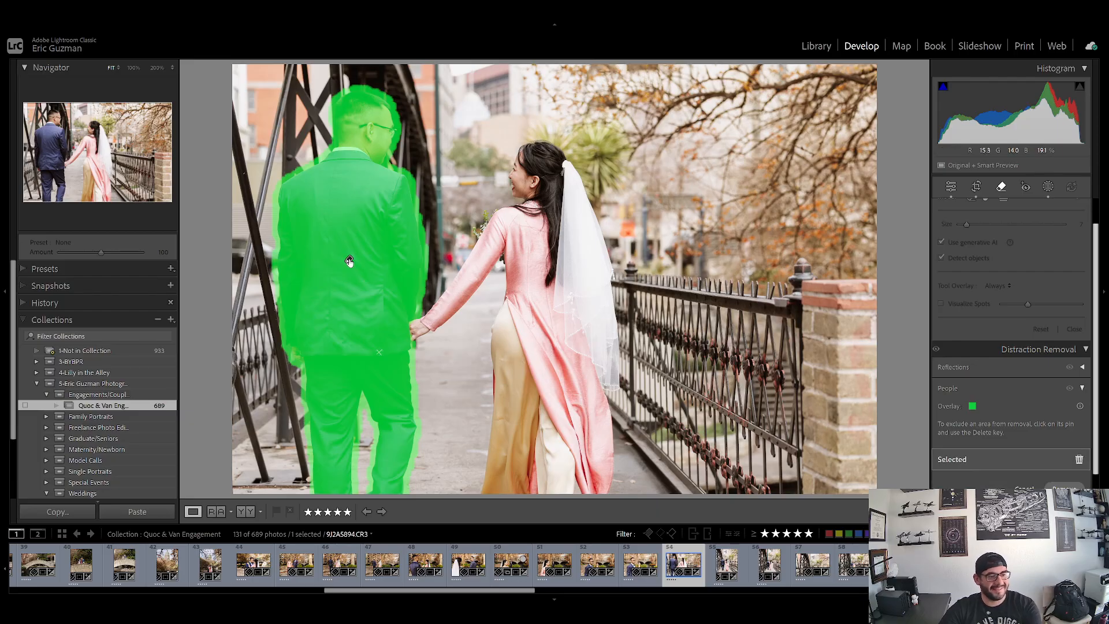
key(Delete)
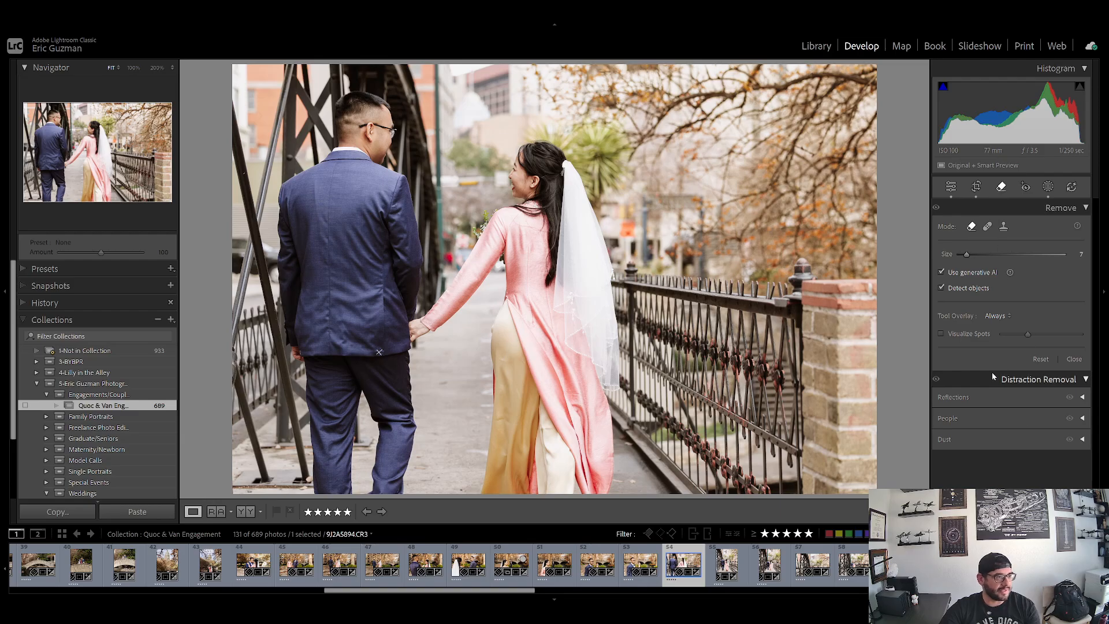
click(1072, 207)
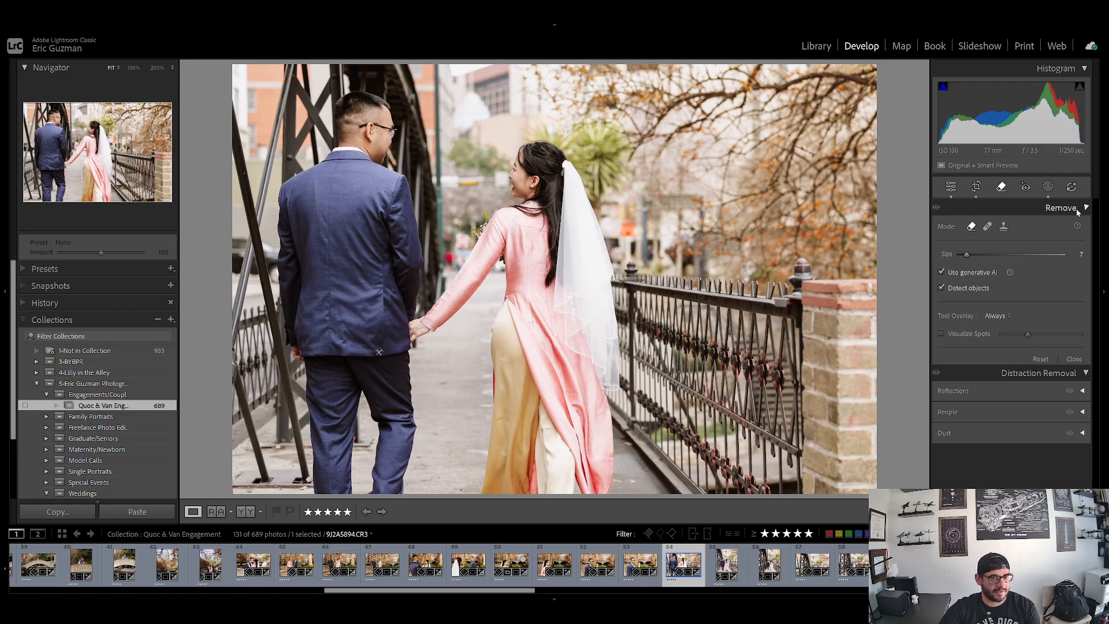
click(1070, 225)
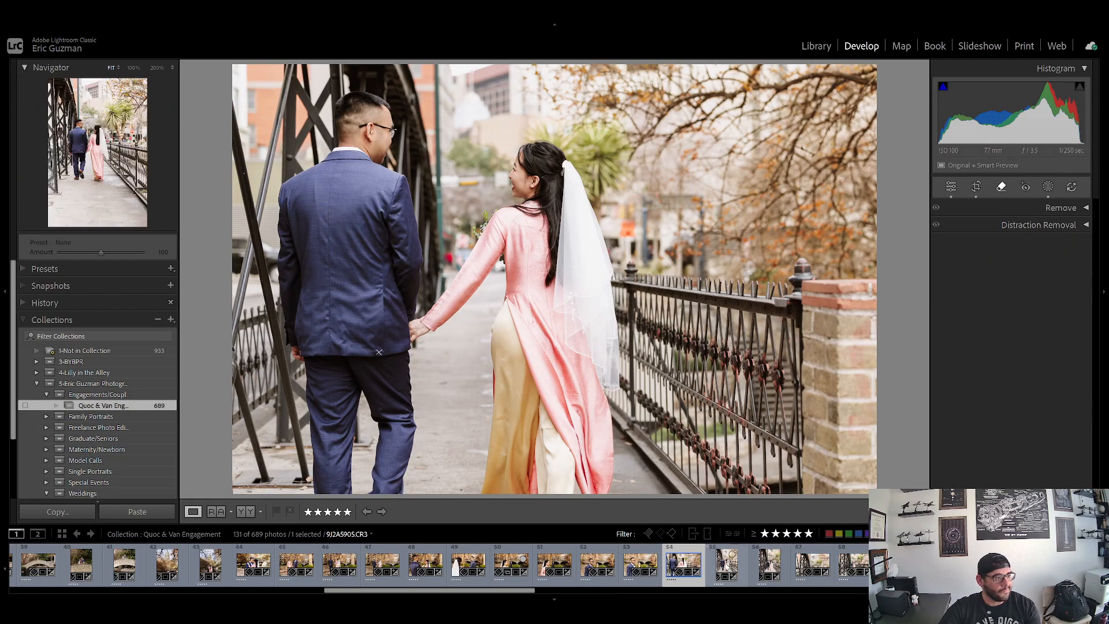
Open the next portrait-format photo and reshape its tone curve, lowering the highlights and setting the shadow point to input 59, output 63.
click(726, 563)
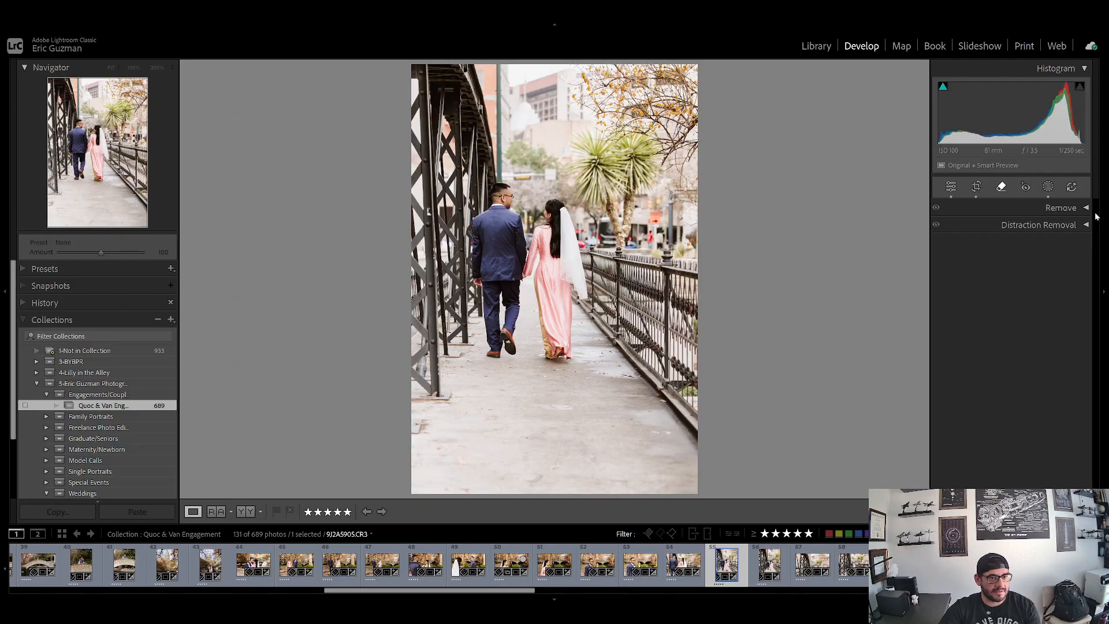
key(q)
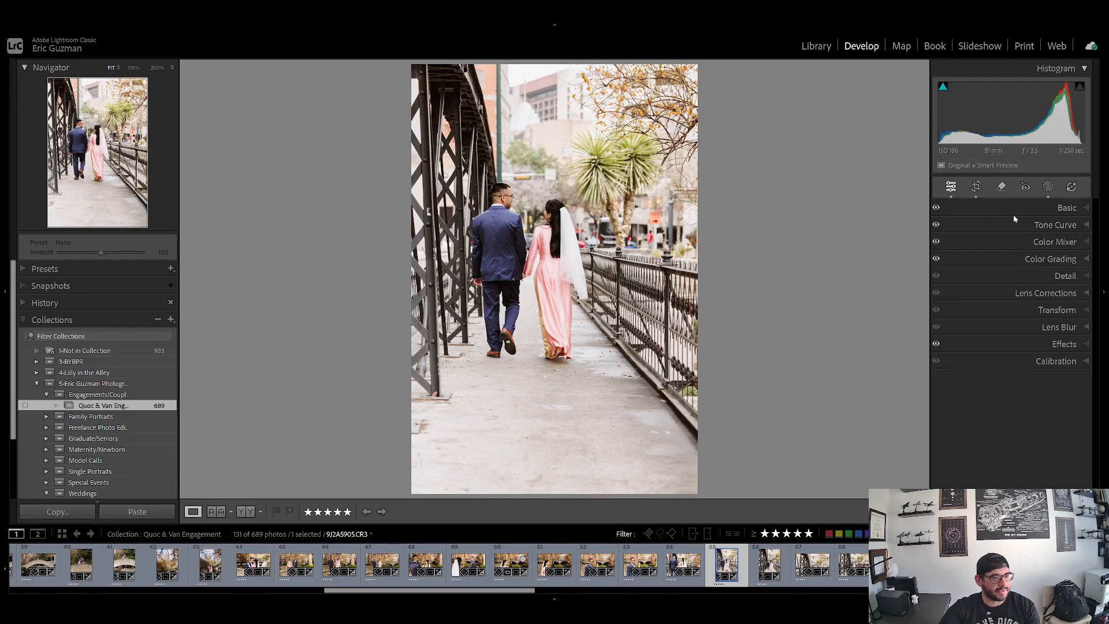
click(1087, 276)
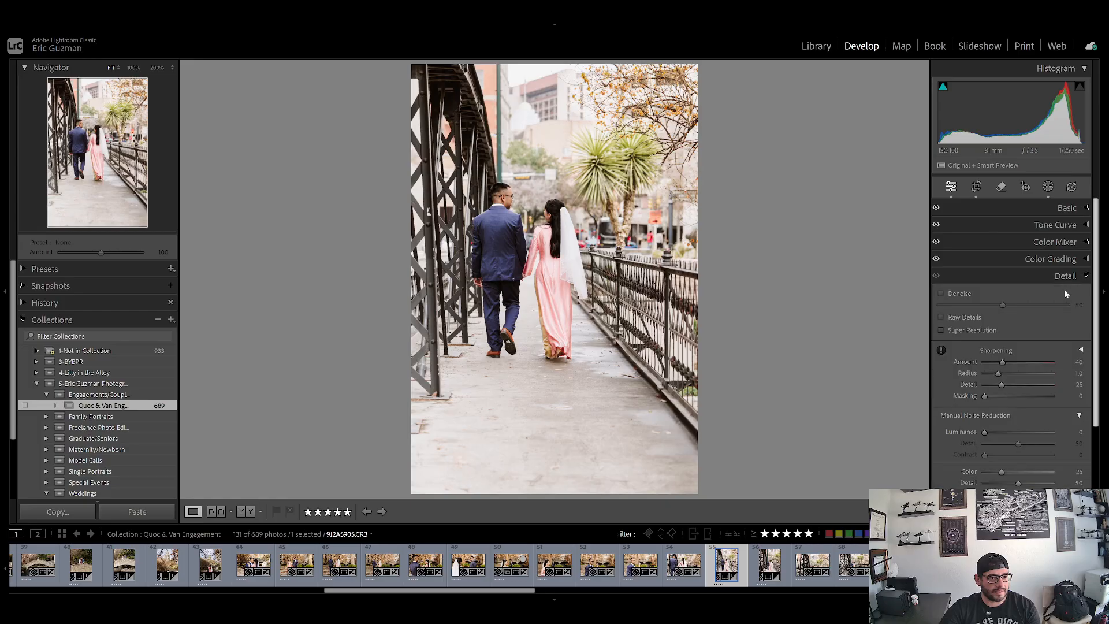
click(1066, 275)
click(1068, 208)
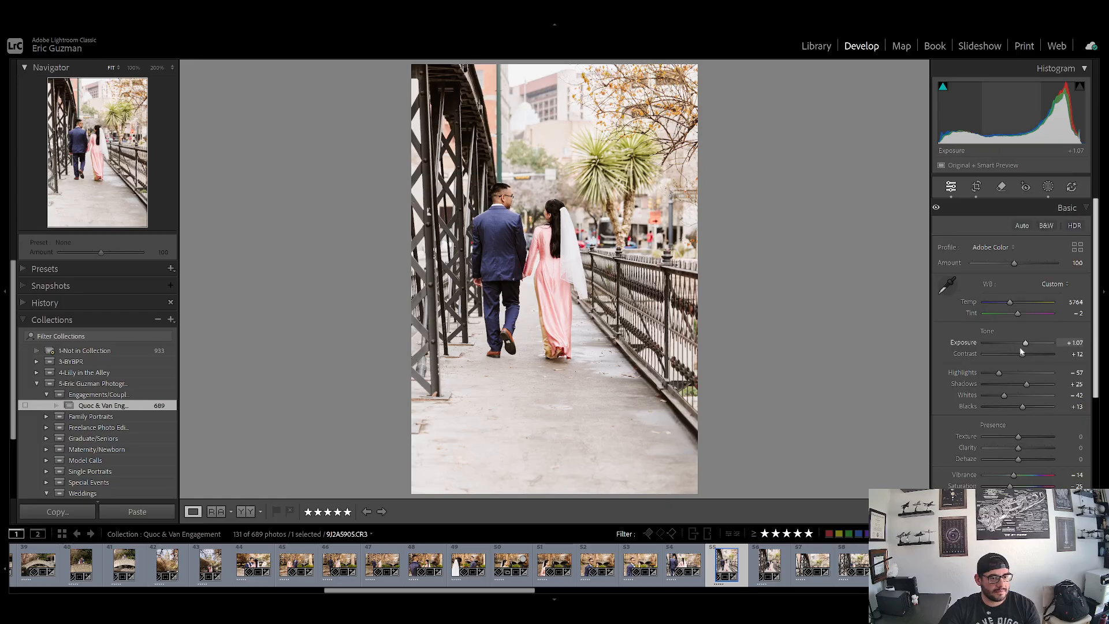
click(1068, 208)
click(1056, 224)
drag(1046, 293, 1015, 318)
click(981, 347)
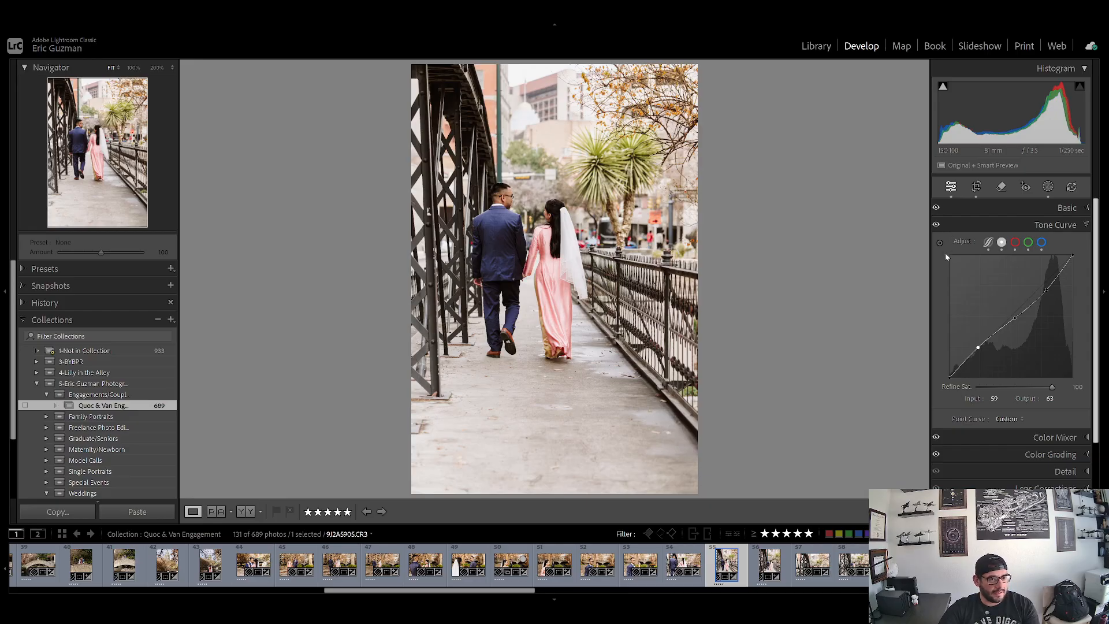
Remove the white sticker from the sole of the man's raised shoe using generative AI removal.
click(506, 350)
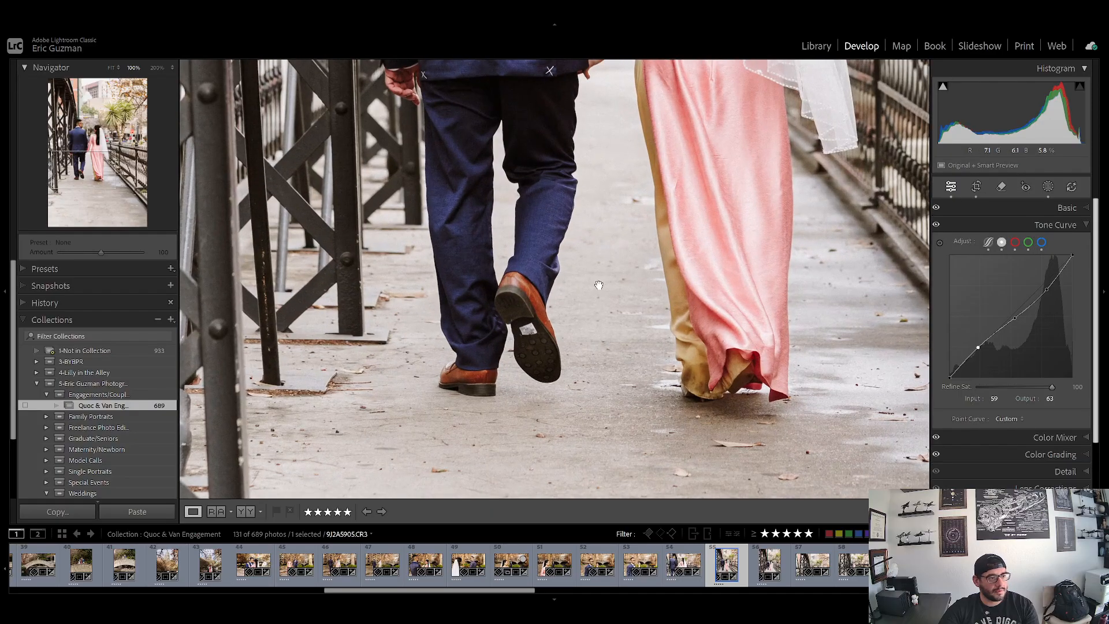
click(1001, 186)
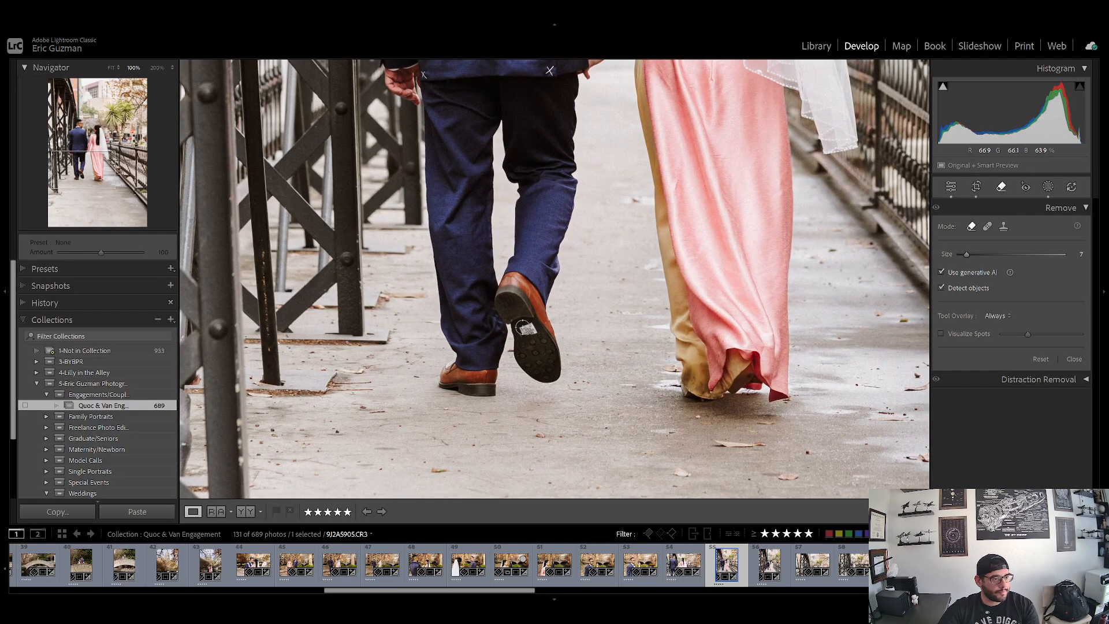
click(532, 330)
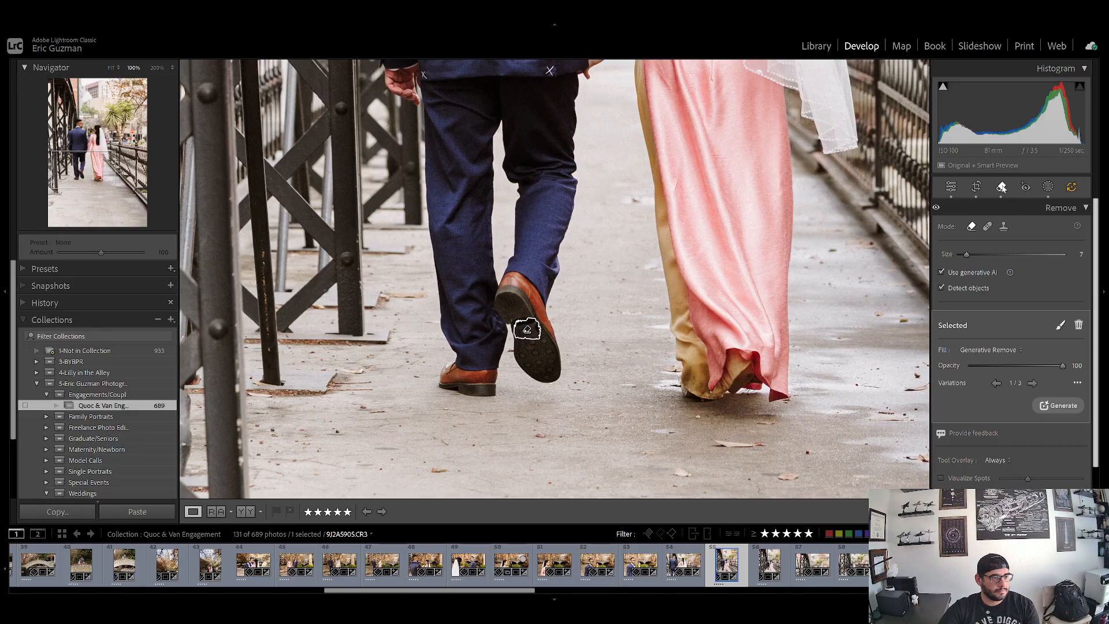
click(1003, 187)
click(636, 264)
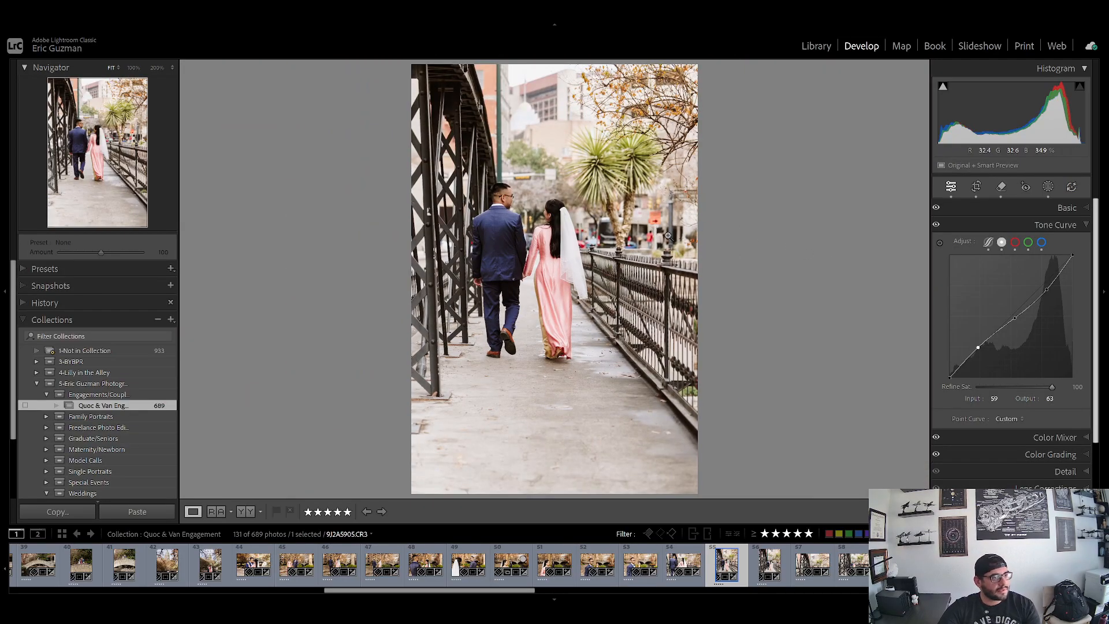
Crop the portrait-format photo tighter around the walking couple and apply the crop.
click(976, 187)
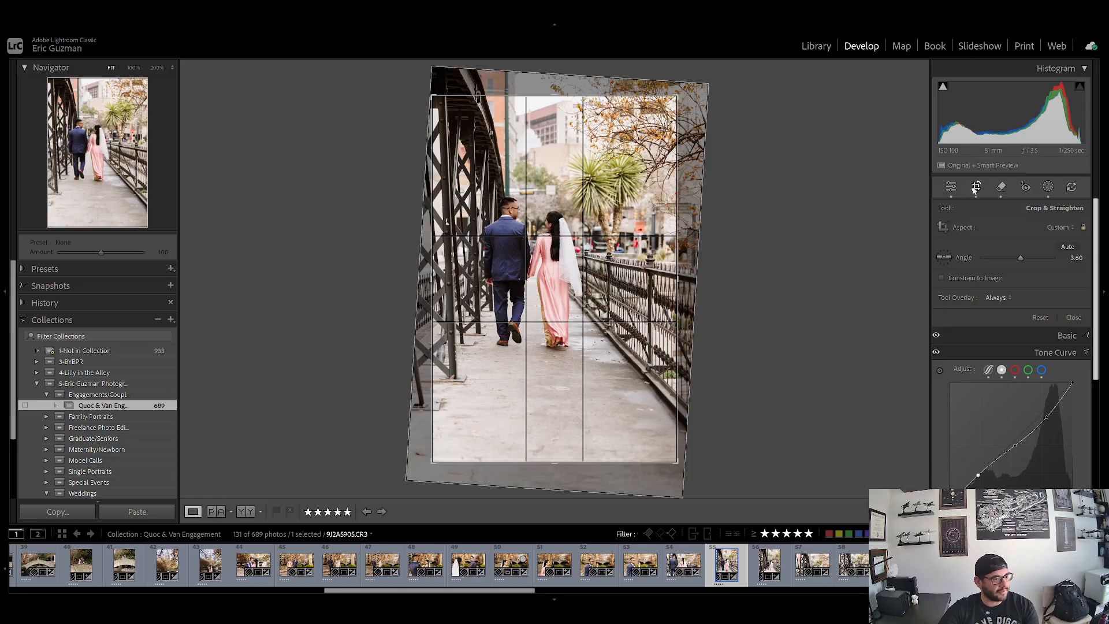
click(976, 187)
key(r)
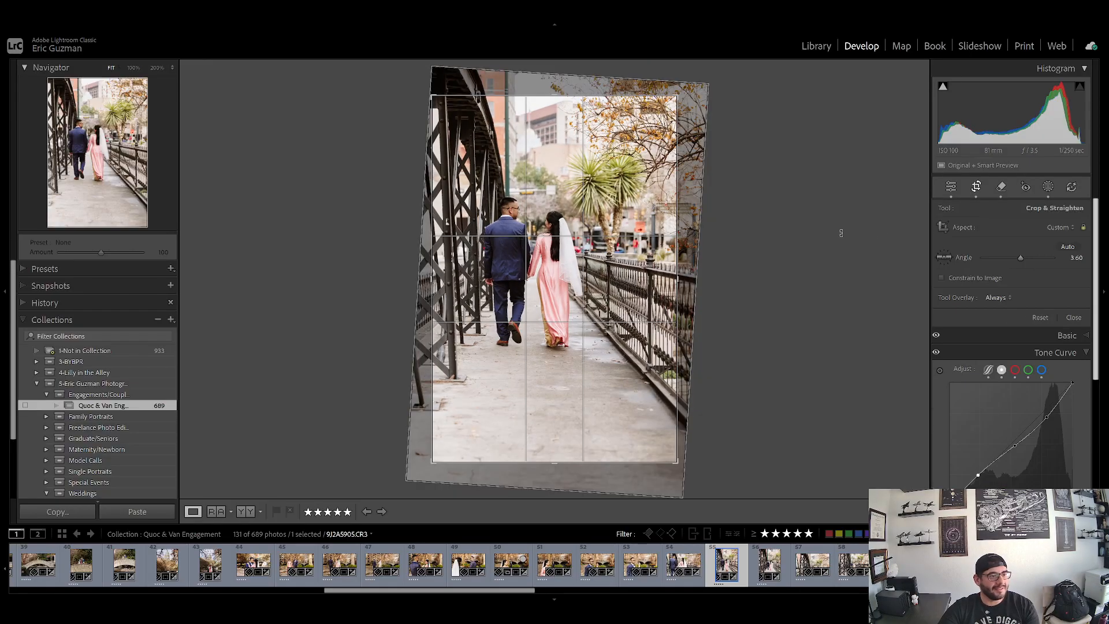
drag(676, 276, 654, 280)
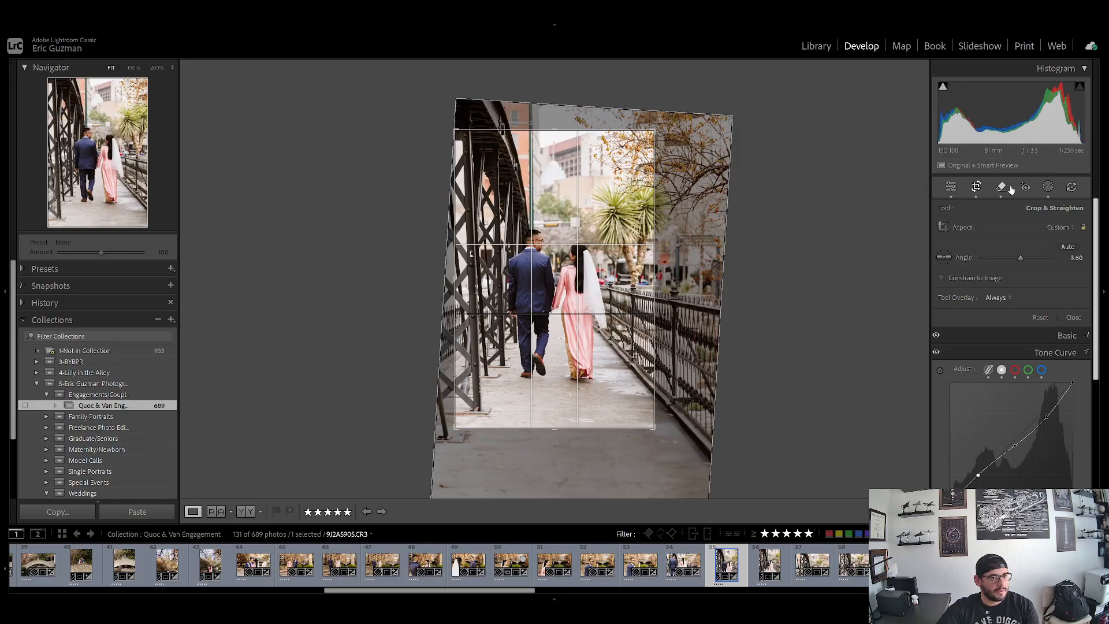
click(976, 189)
Compare the cropped photo with the ones directly before and after it in the filmstrip, examining their crop frames.
click(682, 566)
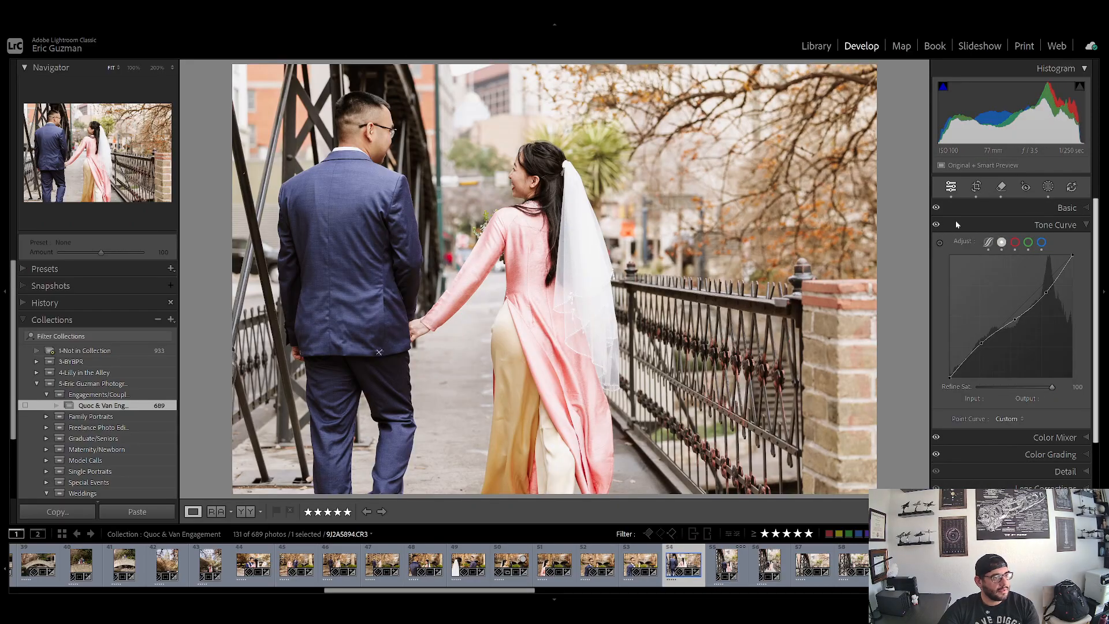
click(981, 190)
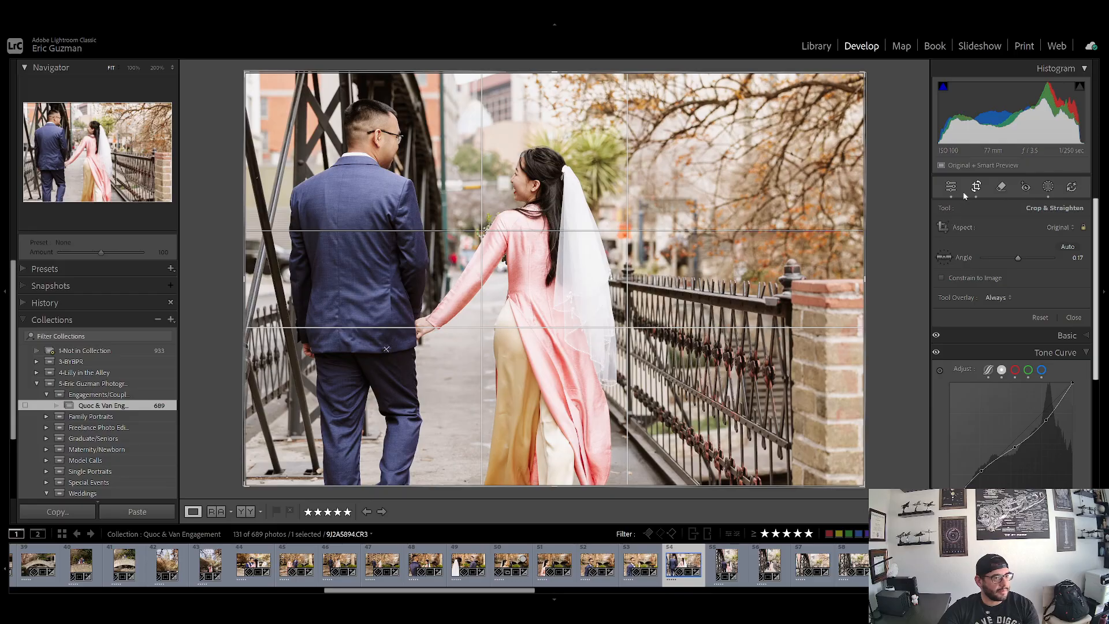
click(979, 191)
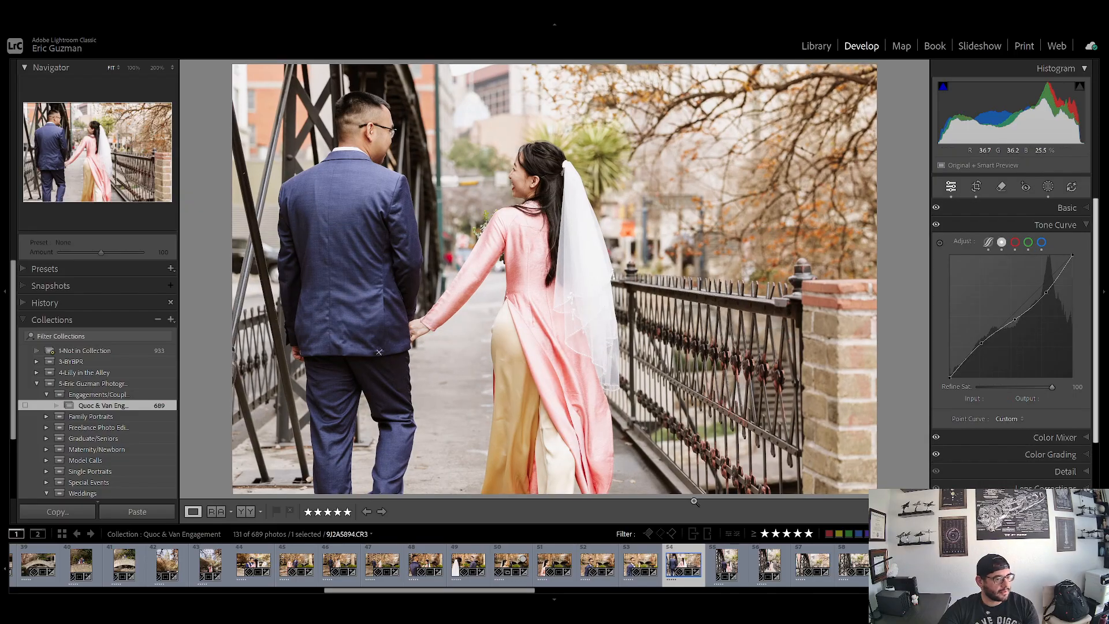
click(724, 563)
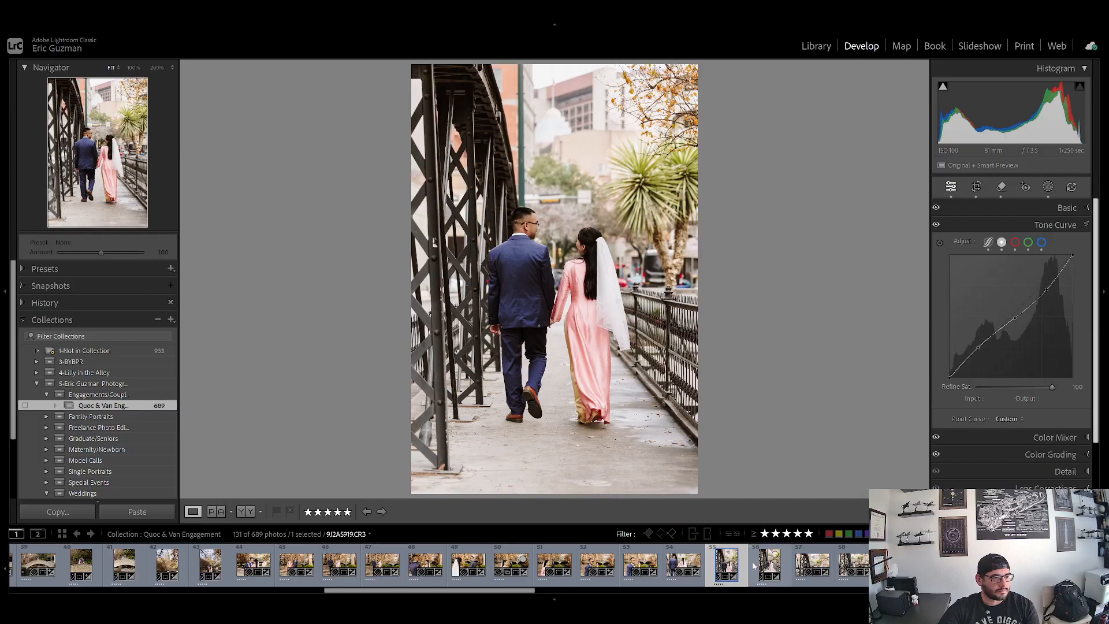
key(Right)
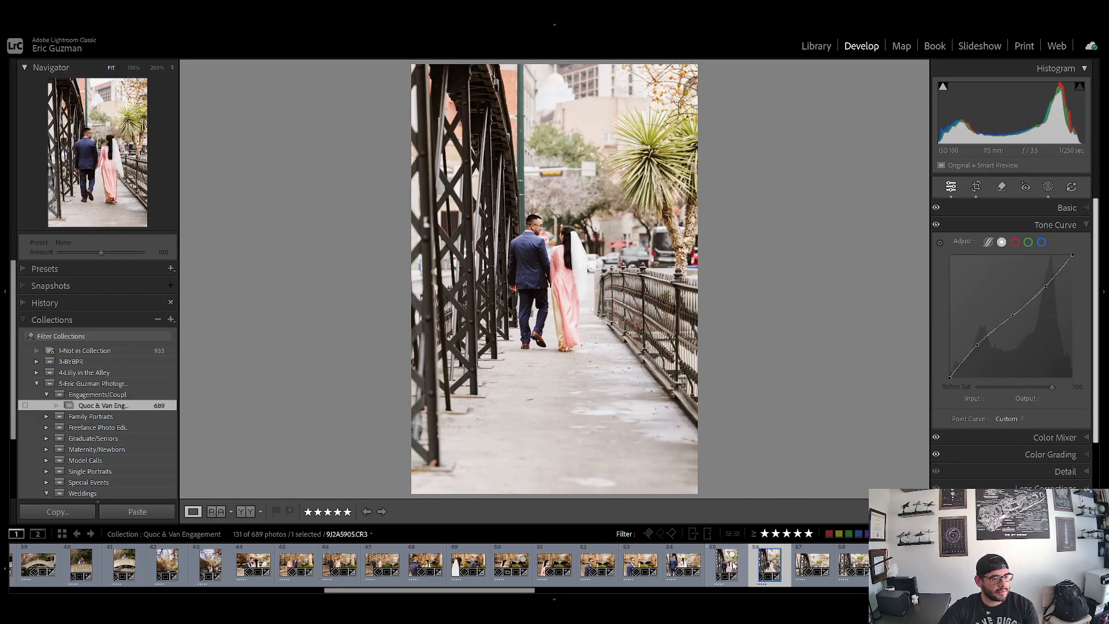
click(976, 187)
click(977, 187)
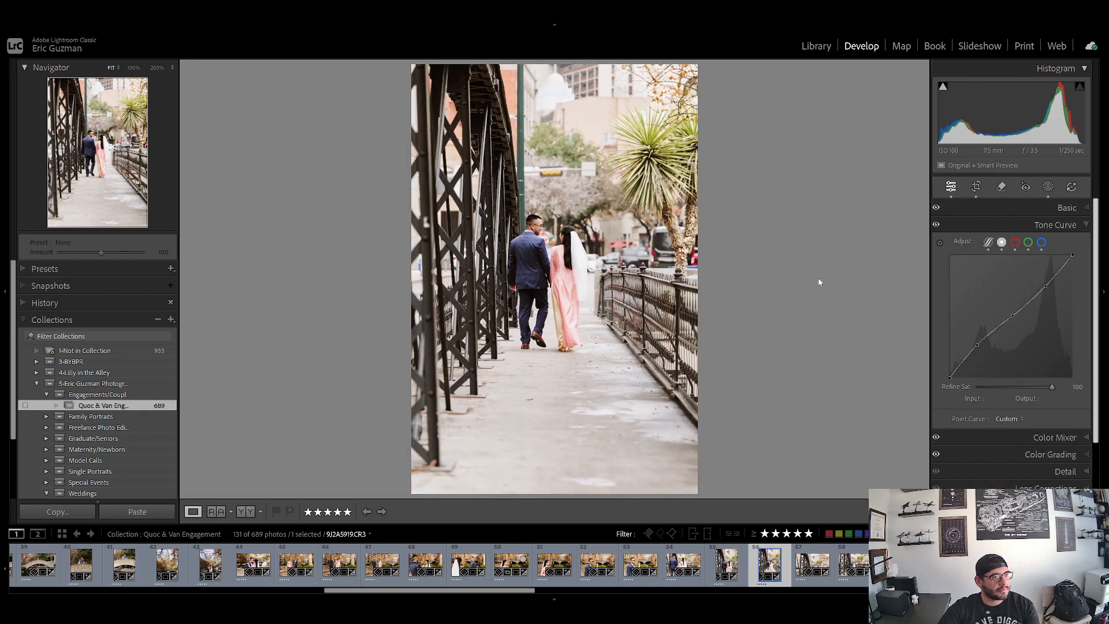
click(729, 563)
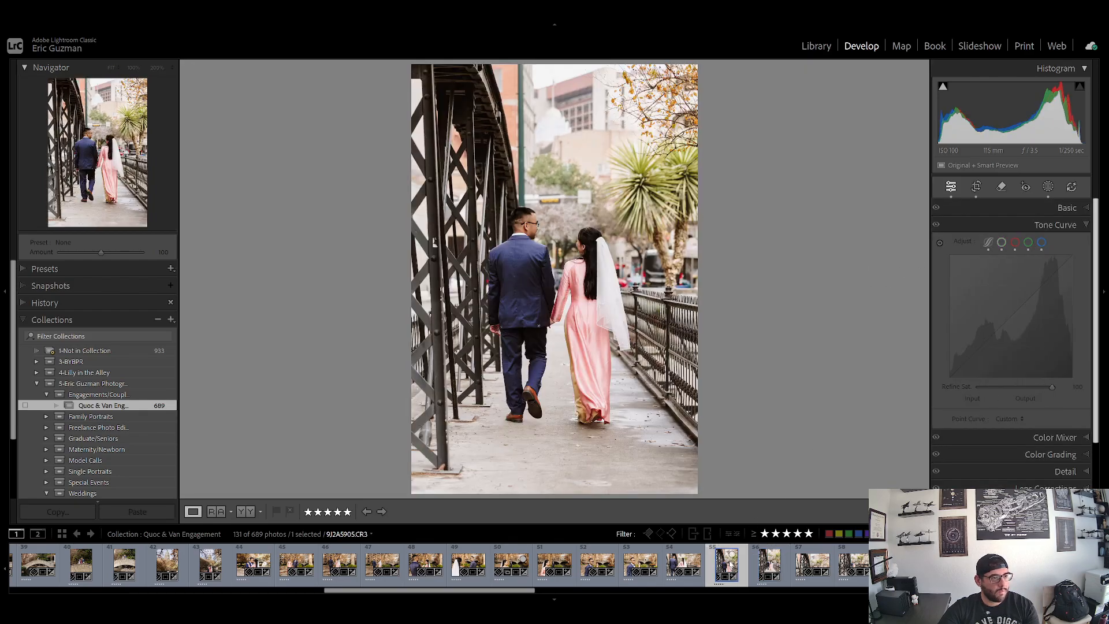
click(764, 564)
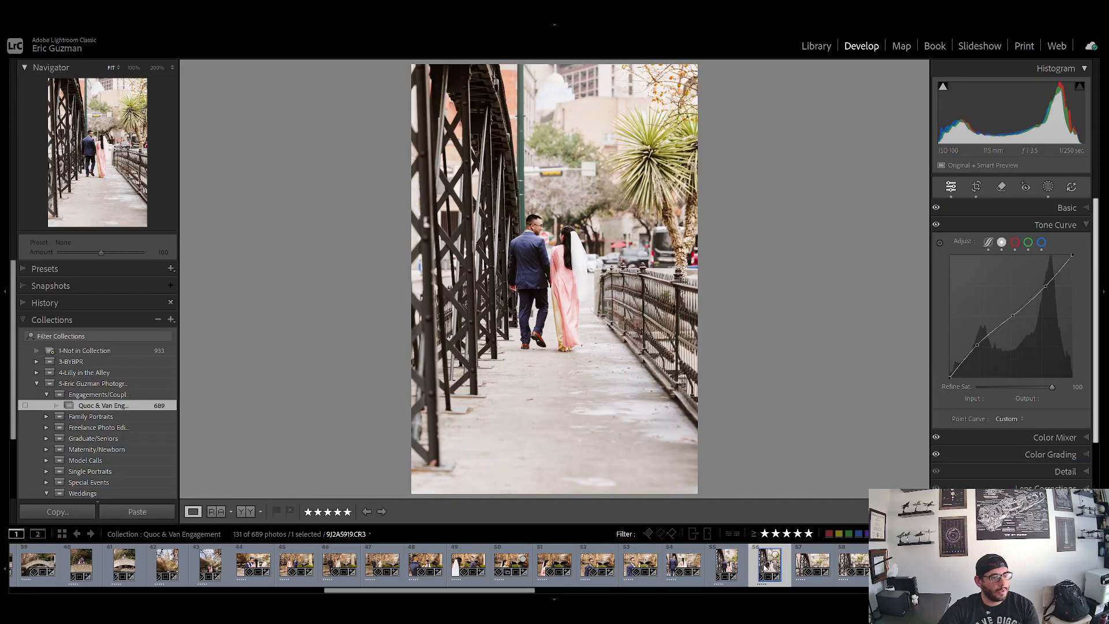
Open the landscape photo of the couple facing the camera on the bridge, check its crop, and set Exposure to +0.98.
click(804, 561)
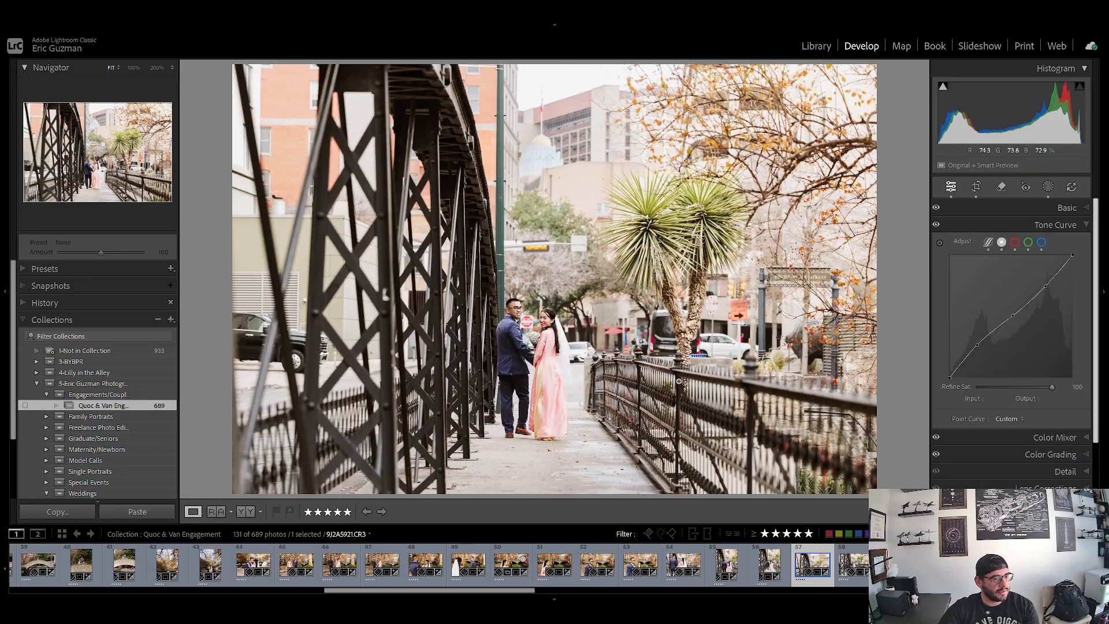
click(976, 186)
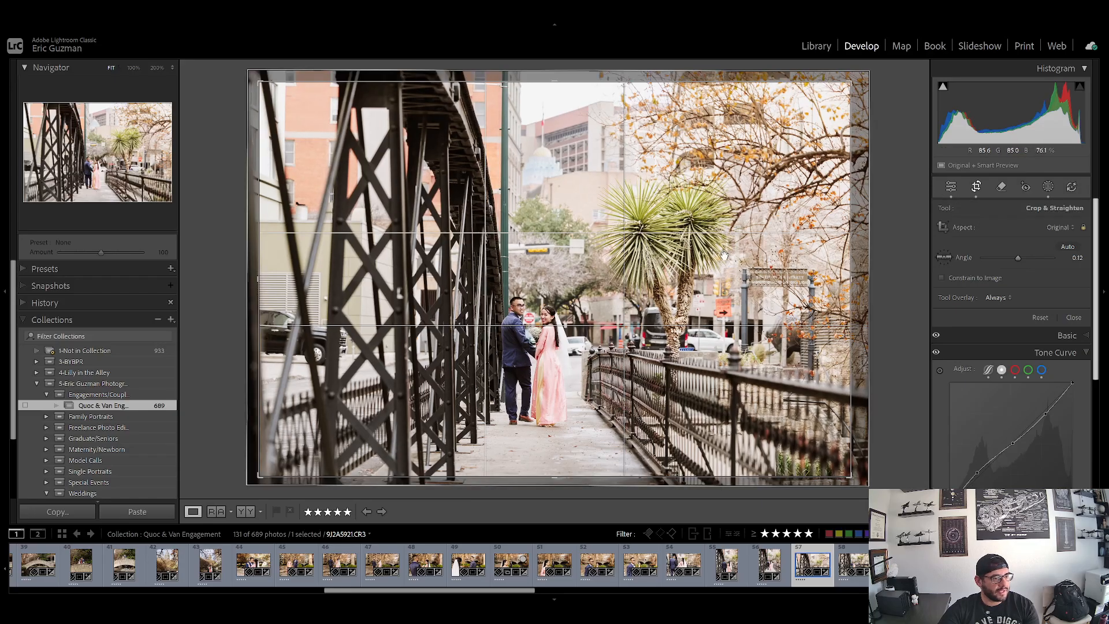
click(976, 186)
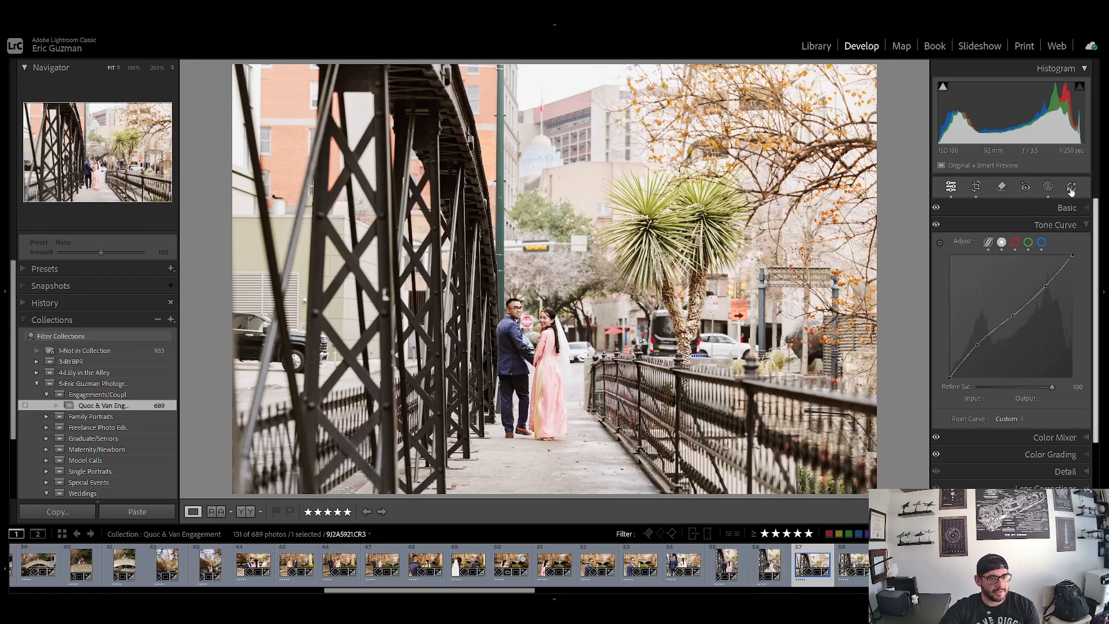
click(1065, 208)
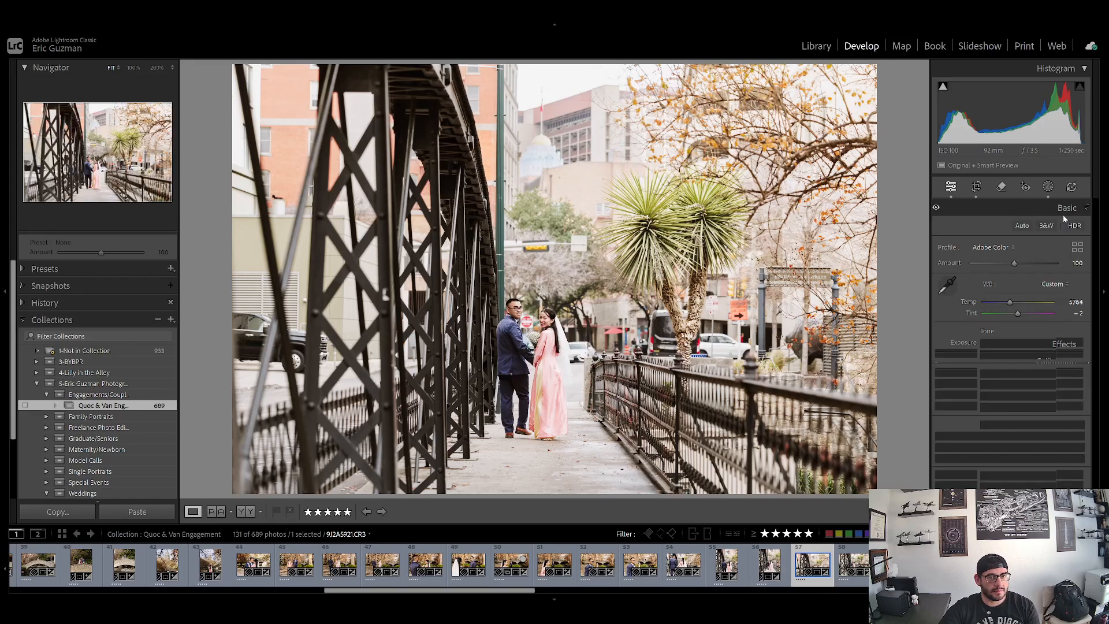
drag(1025, 344, 1024, 345)
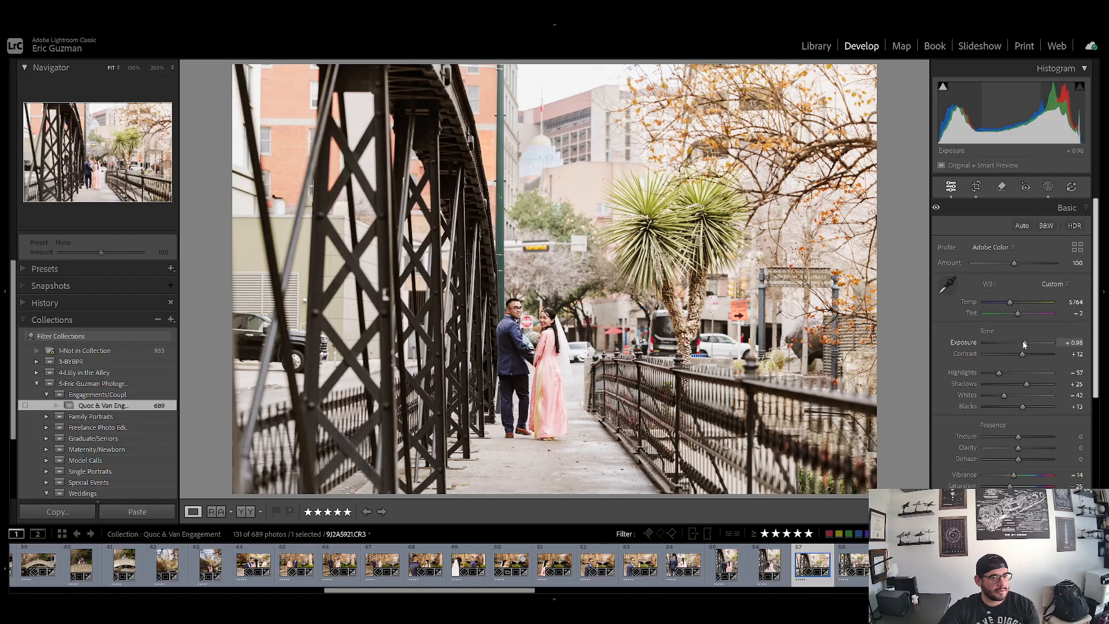
Lower the Exposure of the landscape bridge photo to +0.73.
drag(1025, 344, 1024, 344)
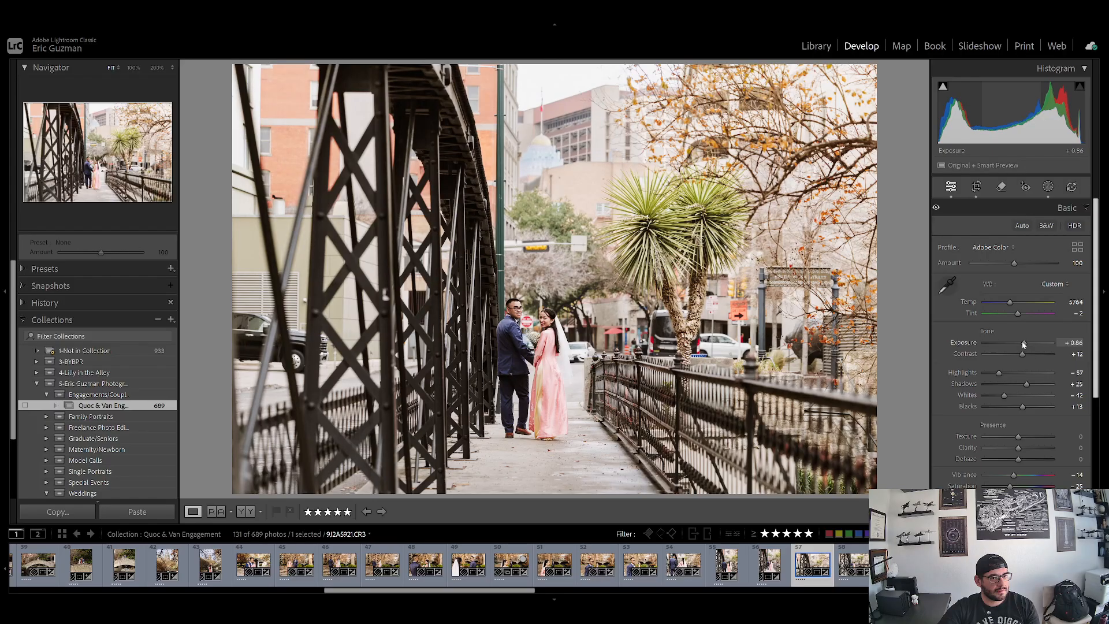
drag(1024, 344, 1023, 344)
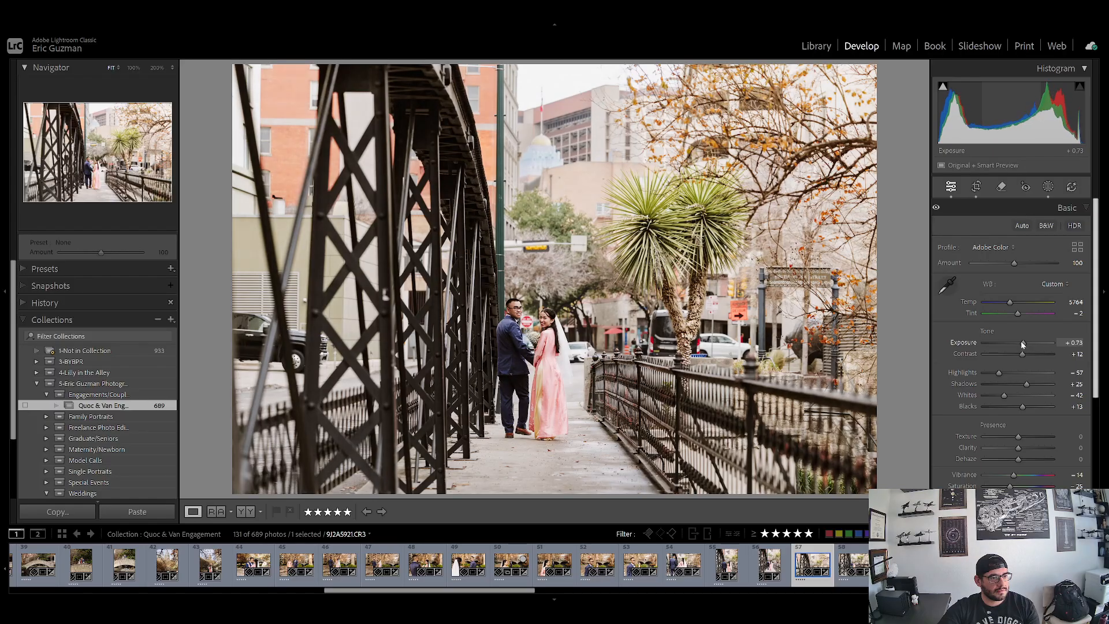
click(1084, 210)
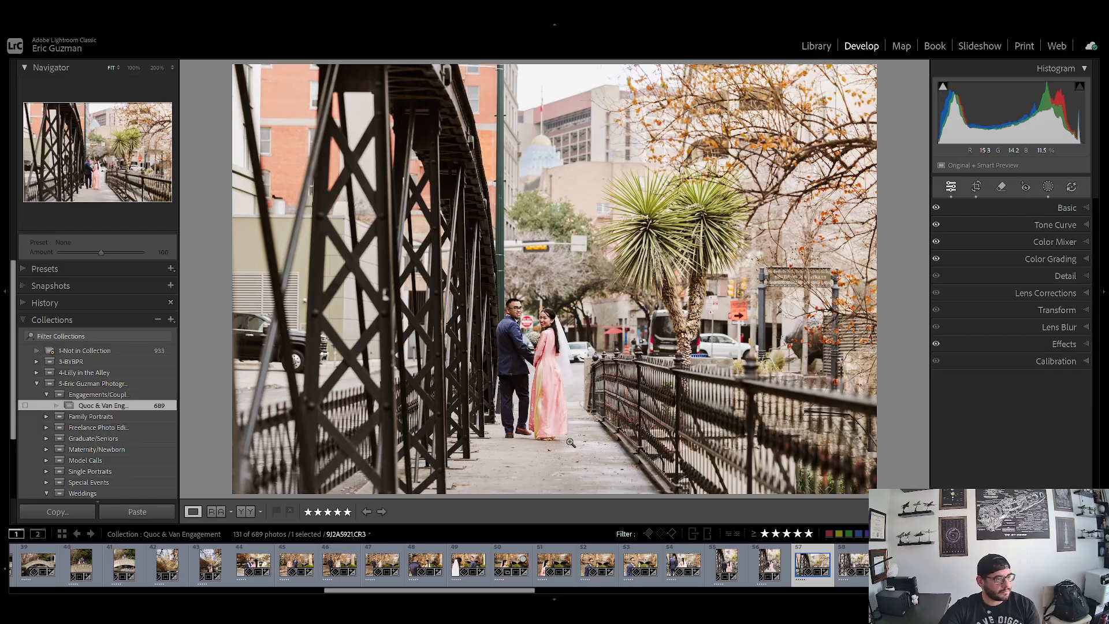
Crop the landscape bridge photo tighter, reposition the frame around the couple, and apply the crop.
click(976, 186)
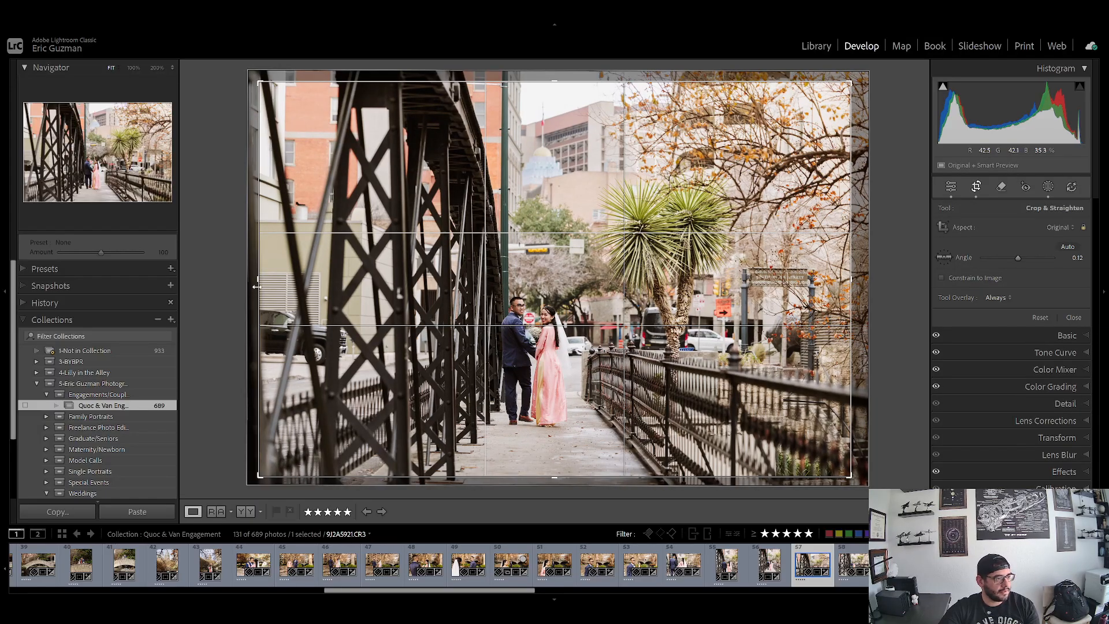
drag(263, 275, 347, 302)
drag(577, 397, 591, 321)
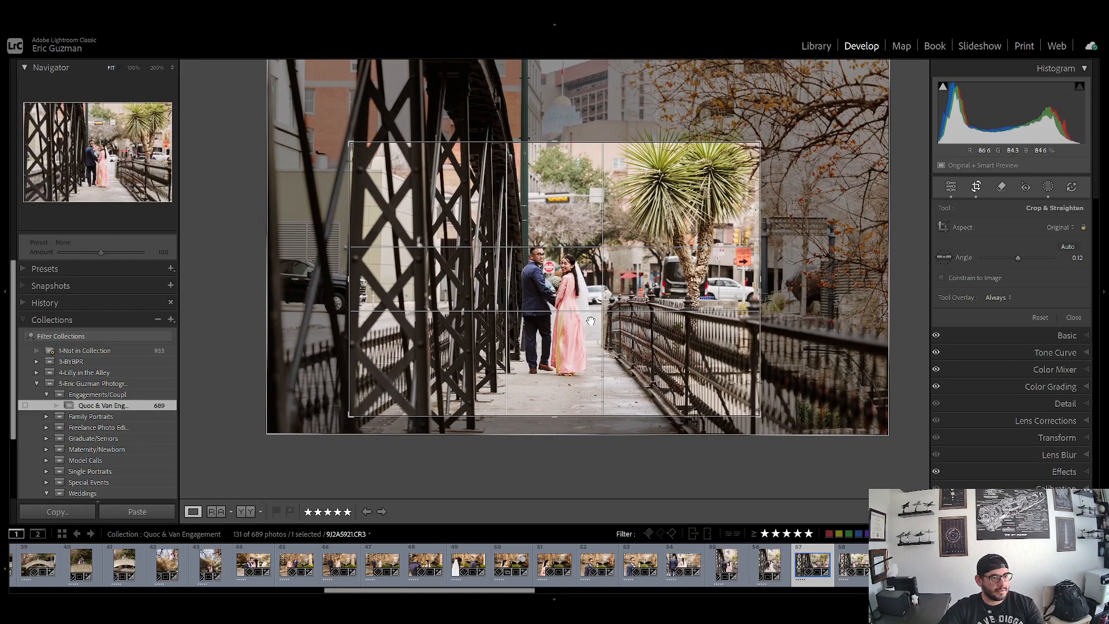
click(976, 188)
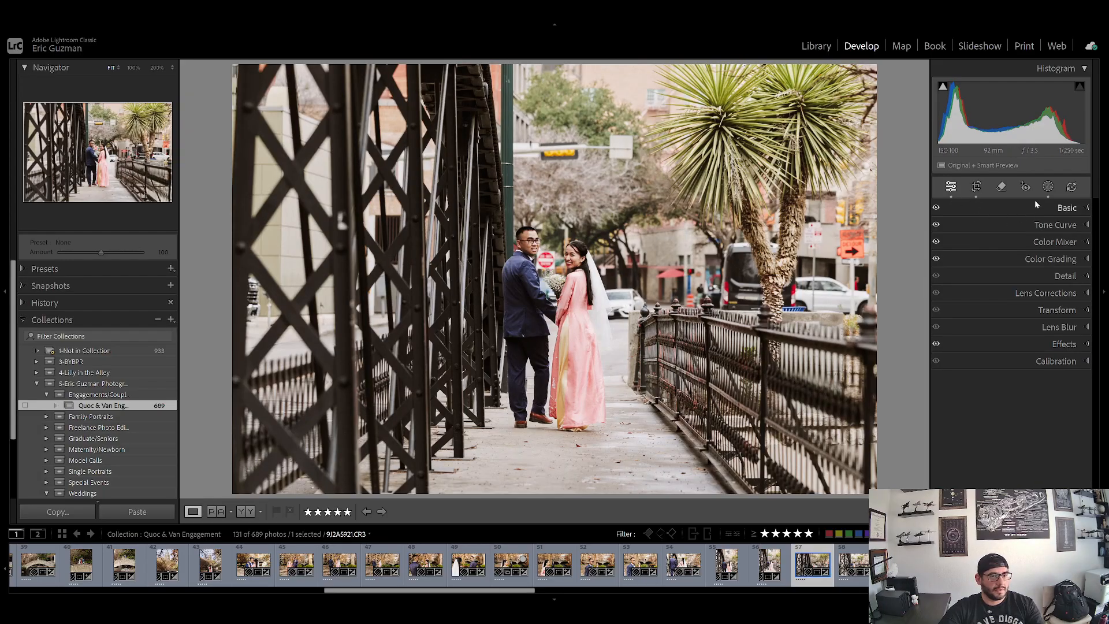
Remove the car fragment visible behind the bridge truss at the photo's left edge using generative AI removal.
click(1003, 188)
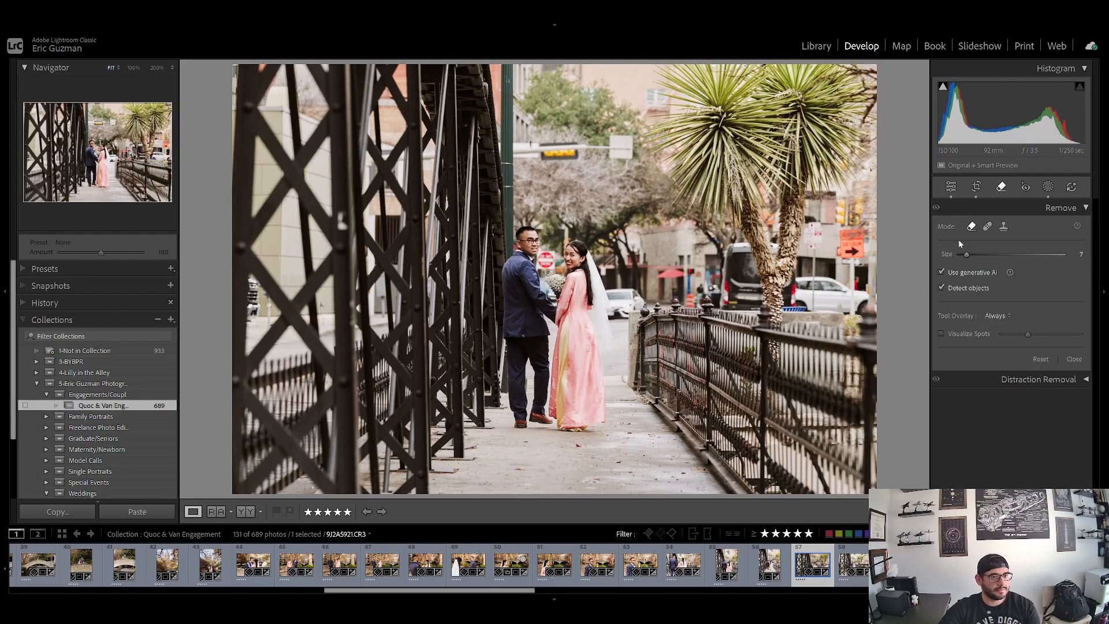
drag(251, 277, 249, 328)
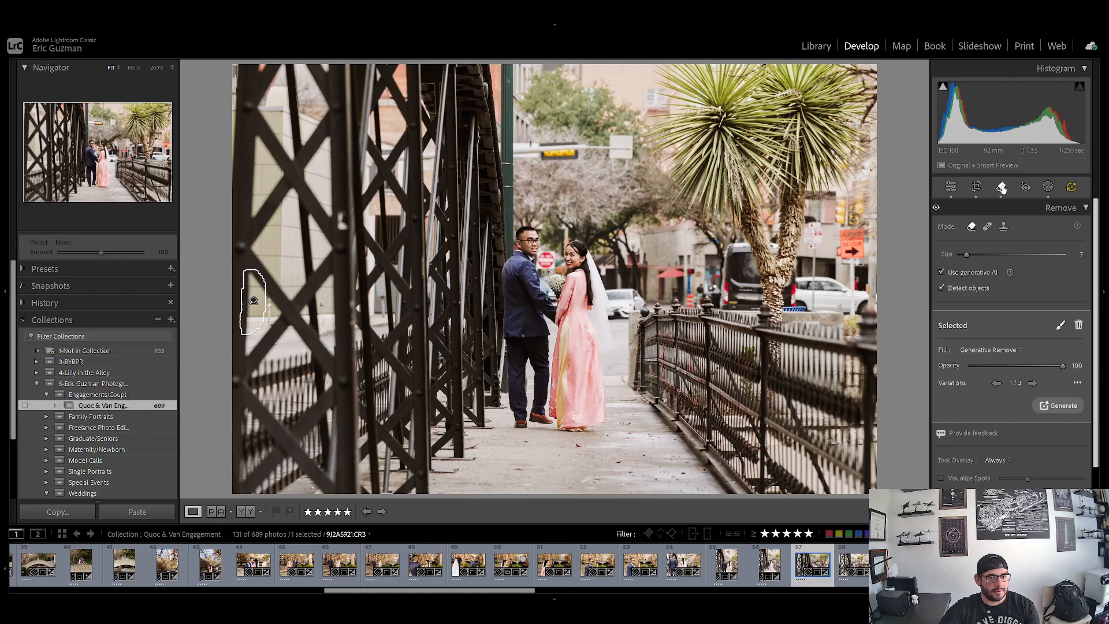
key(q)
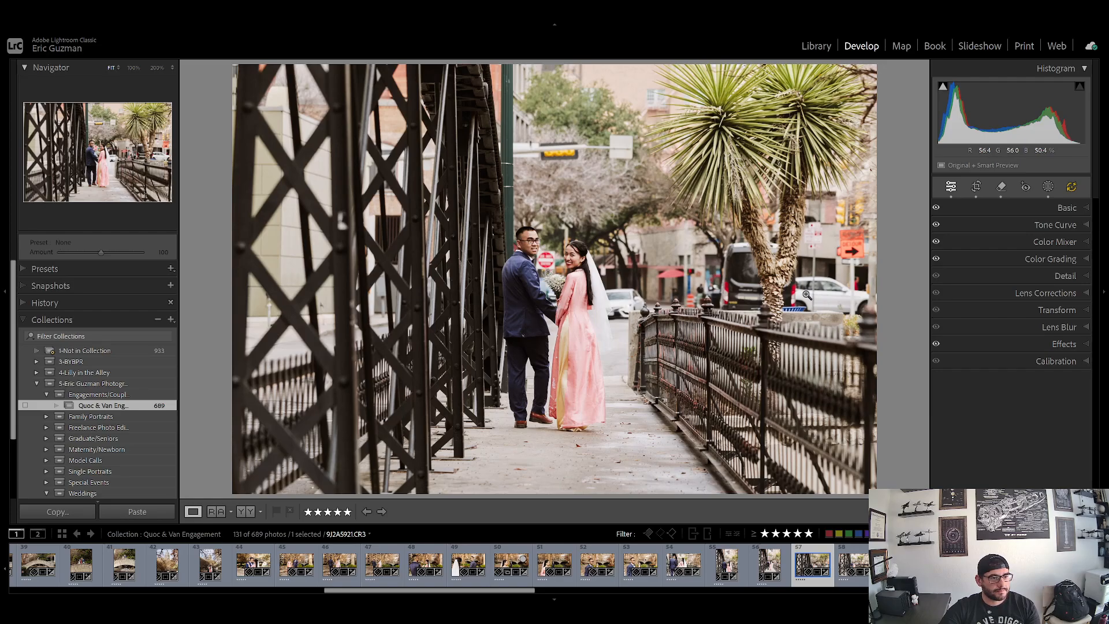
Remove the orange arrow sign and its base behind the railing beside the palm using generative AI removal.
click(1003, 189)
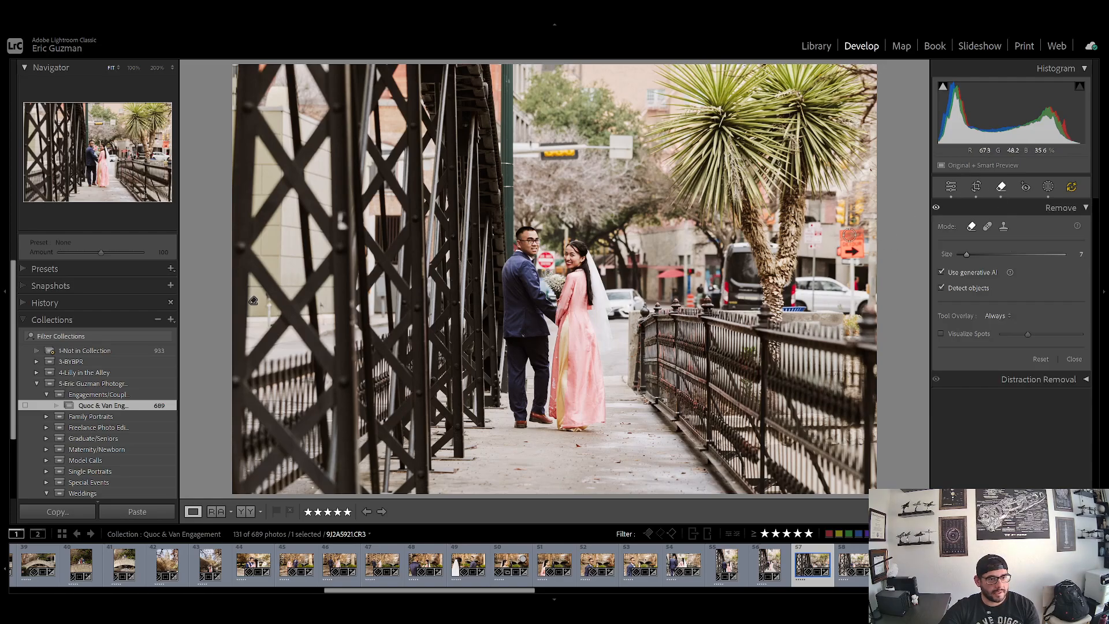
drag(848, 238, 843, 257)
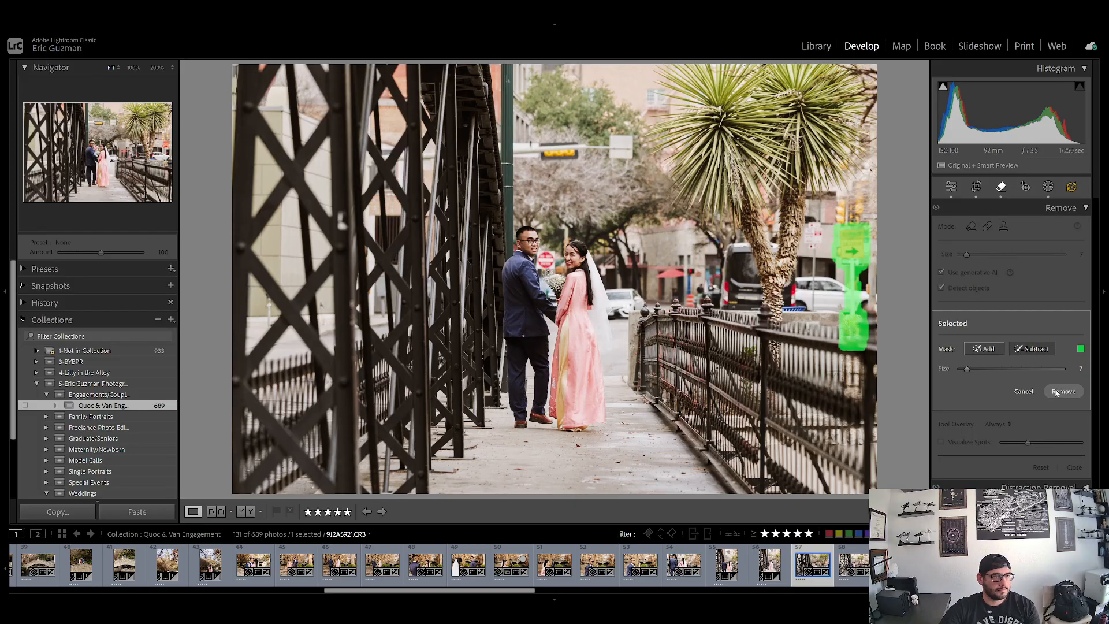
click(1056, 393)
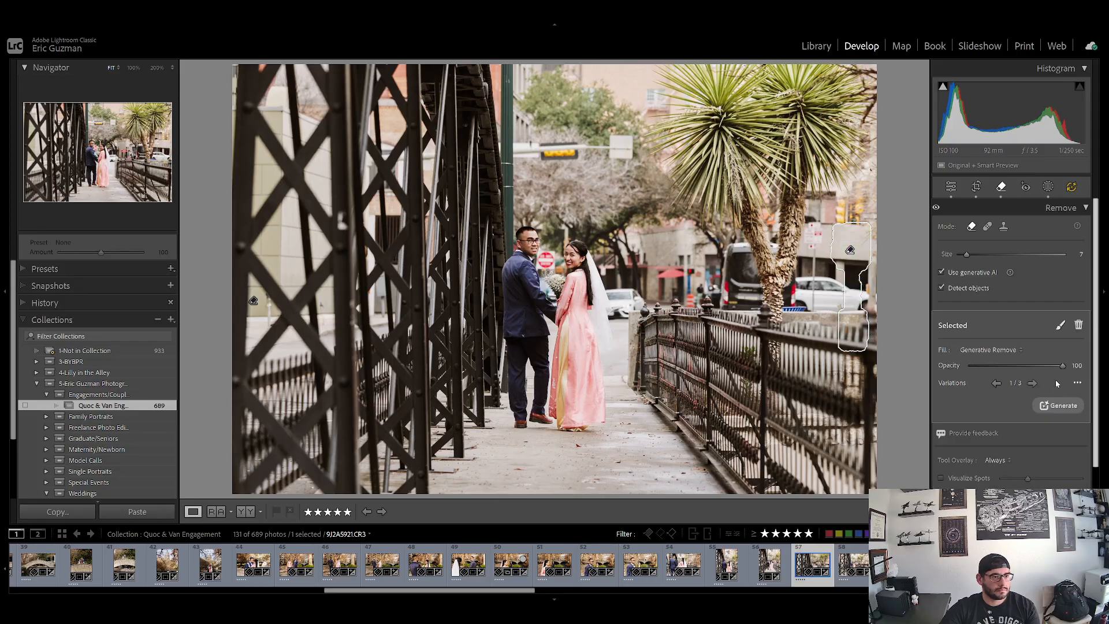
click(1018, 211)
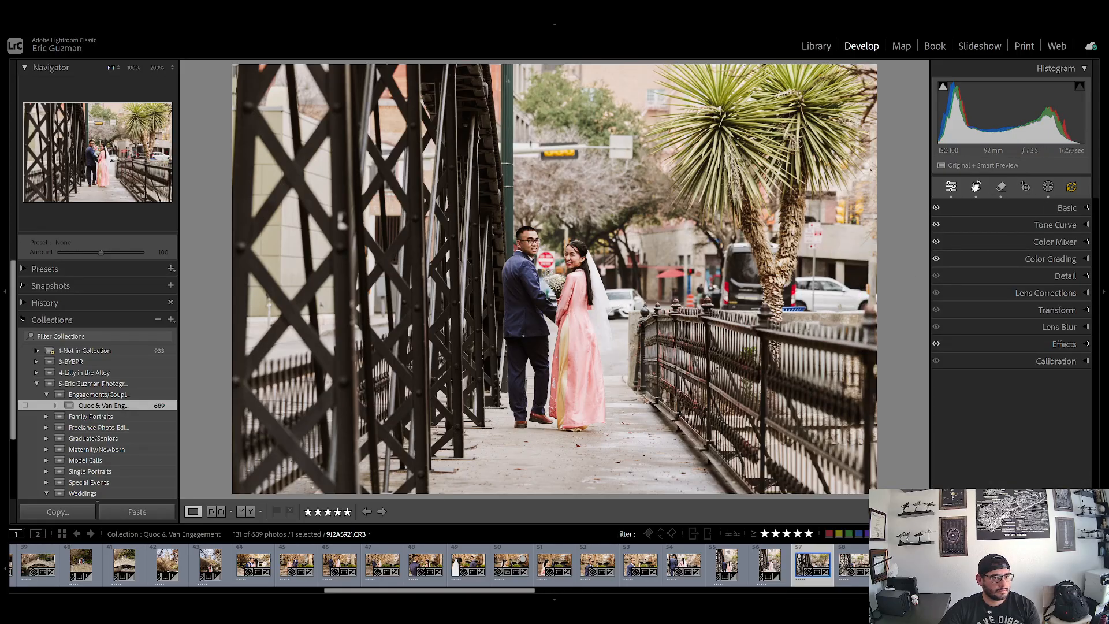
Remove the red traffic sign between the couple's heads using generative AI removal.
key(q)
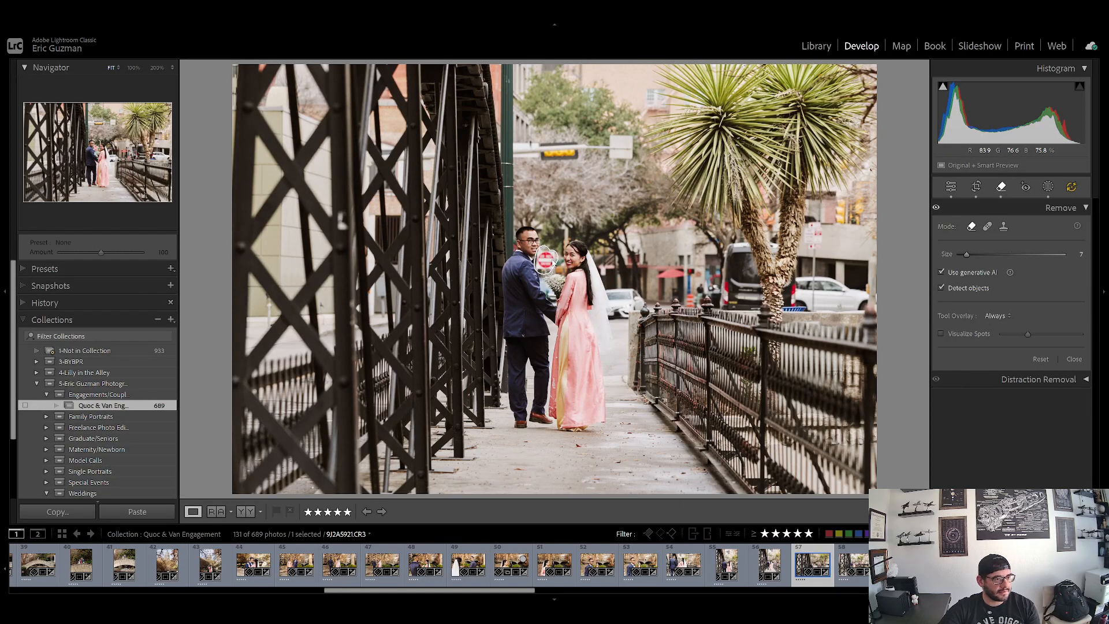
click(545, 261)
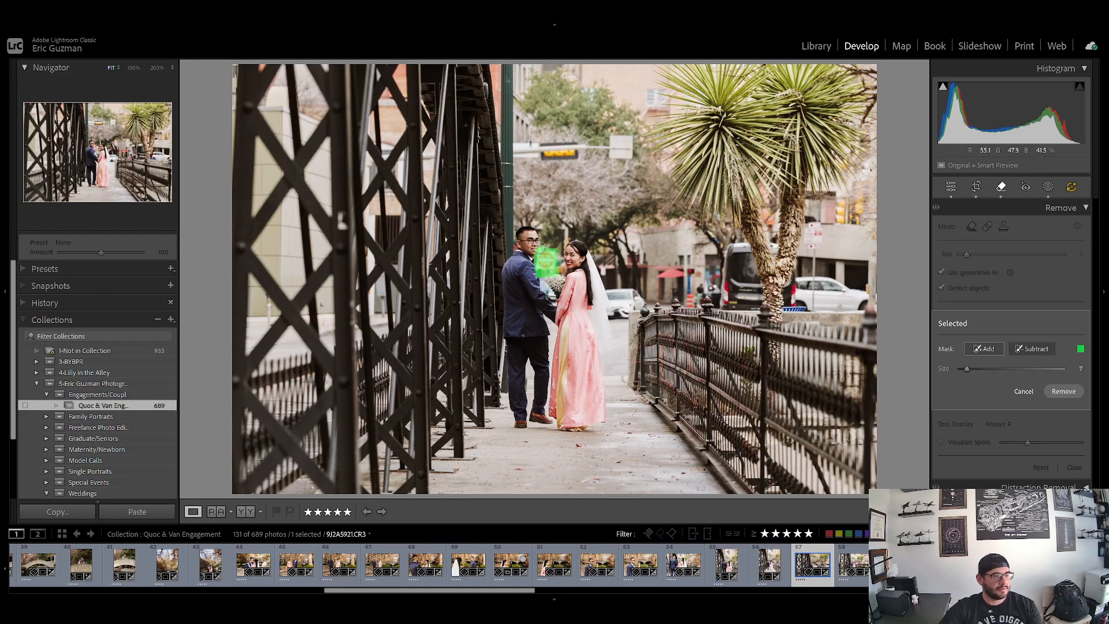
key(z)
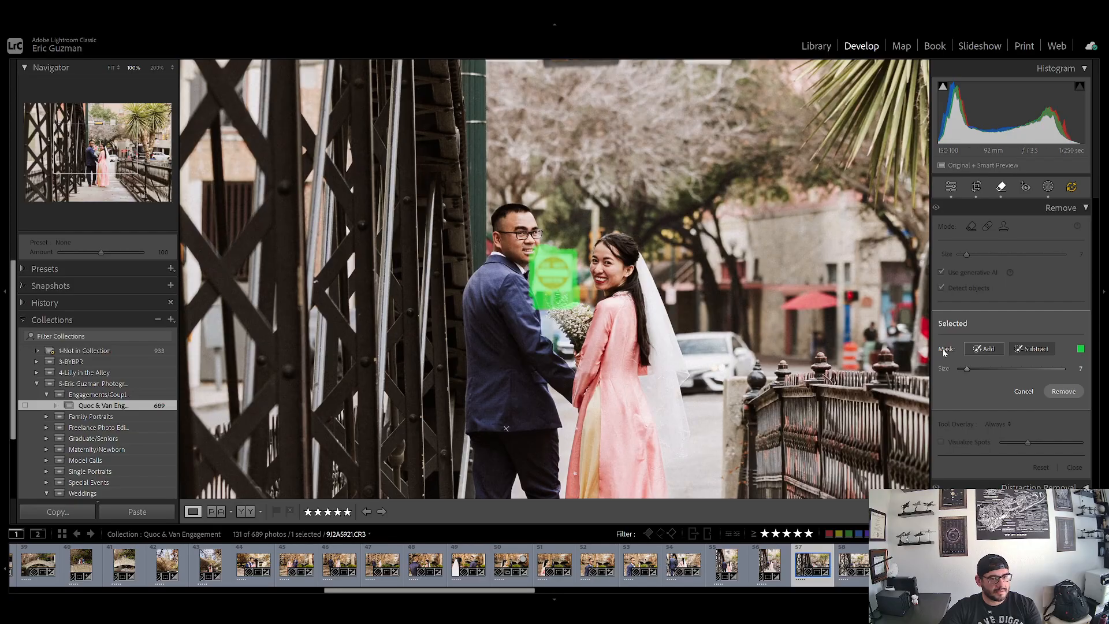
click(1032, 348)
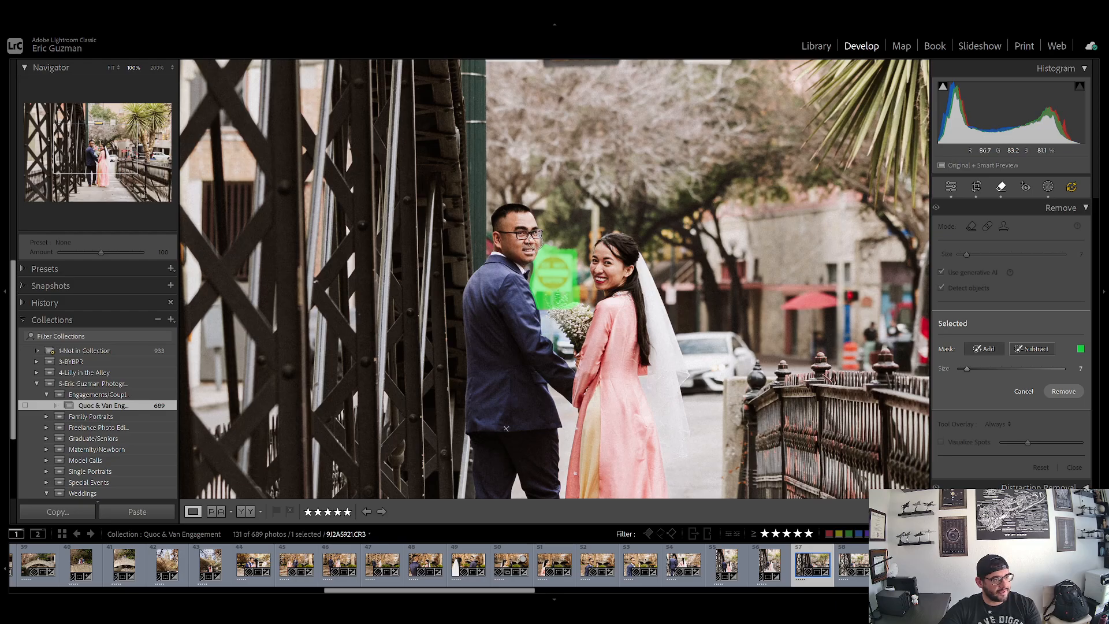
click(1057, 391)
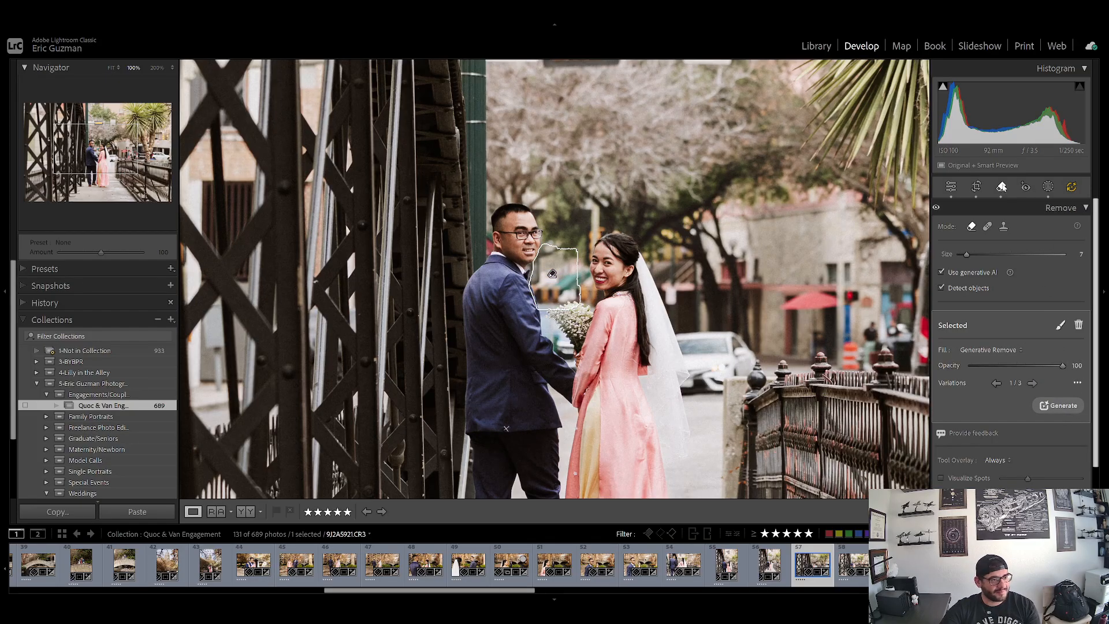
click(1002, 187)
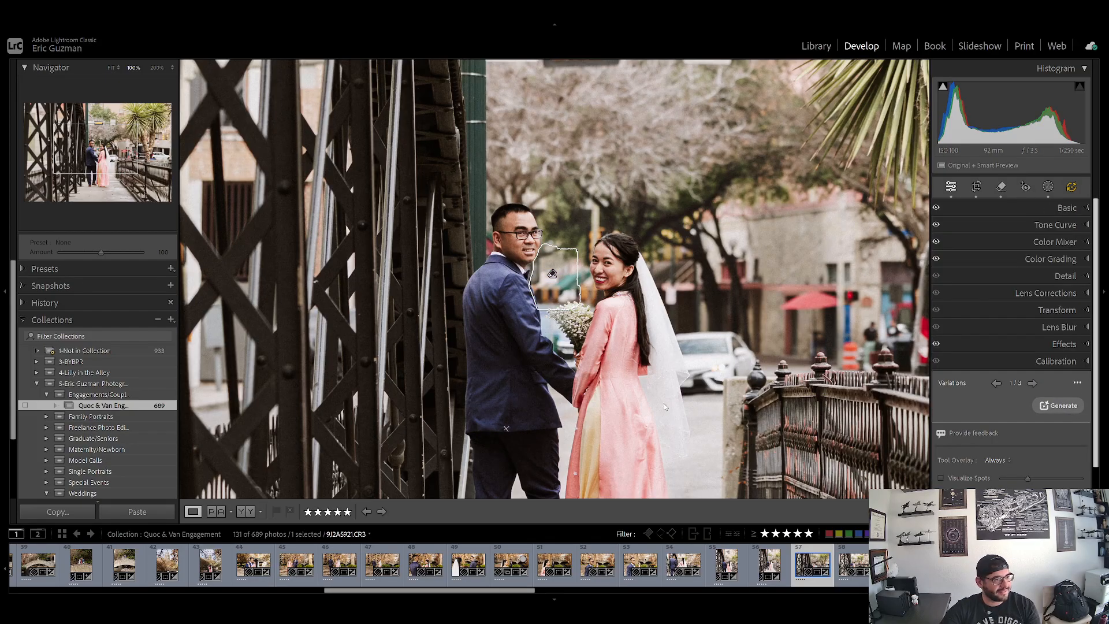
Open the preceding portrait photo of the couple from behind and remove the red traffic sign beside the man's face with generative AI.
click(776, 564)
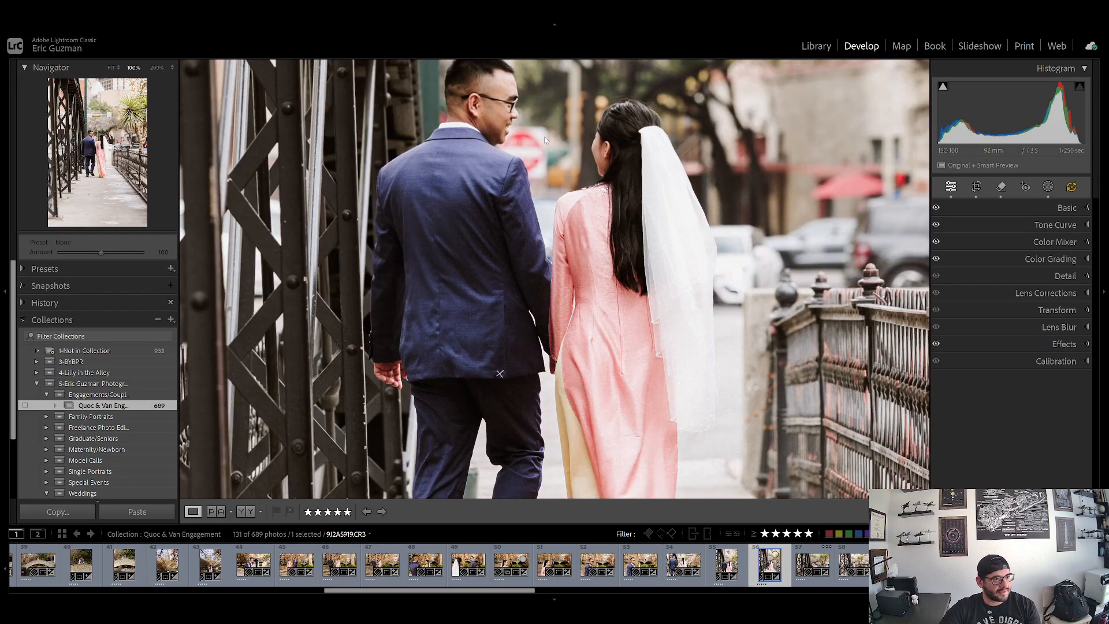
key(q)
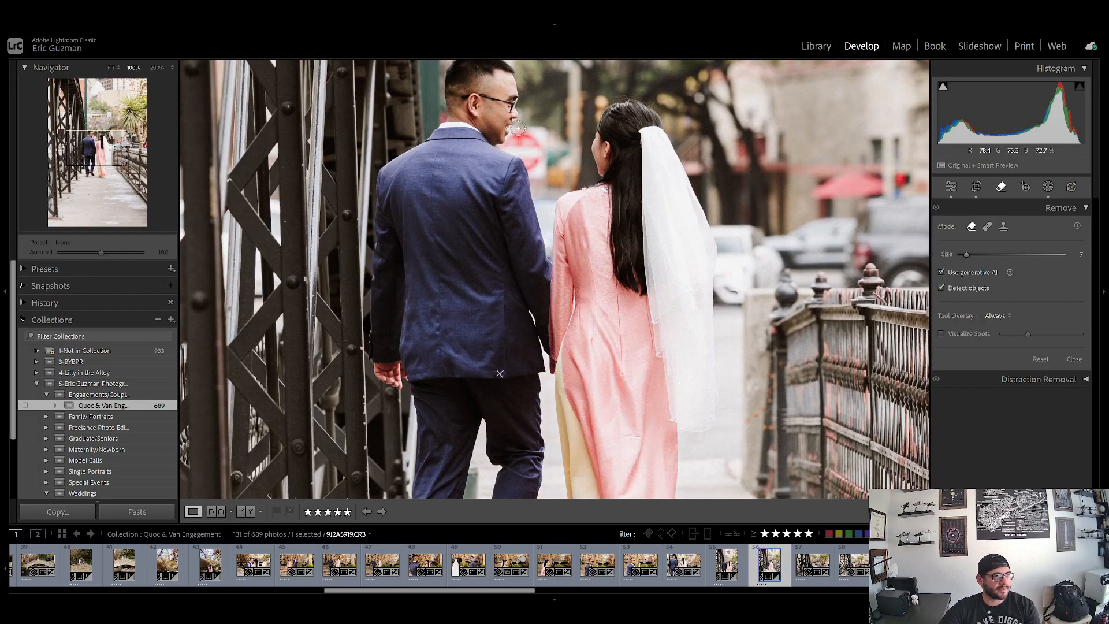
mouse_move(518, 131)
mouse_down()
mouse_move(532, 146)
mouse_move(589, 398)
mouse_up()
click(154, 67)
mouse_move(557, 205)
mouse_down()
mouse_move(532, 240)
mouse_move(586, 302)
mouse_move(561, 268)
mouse_up()
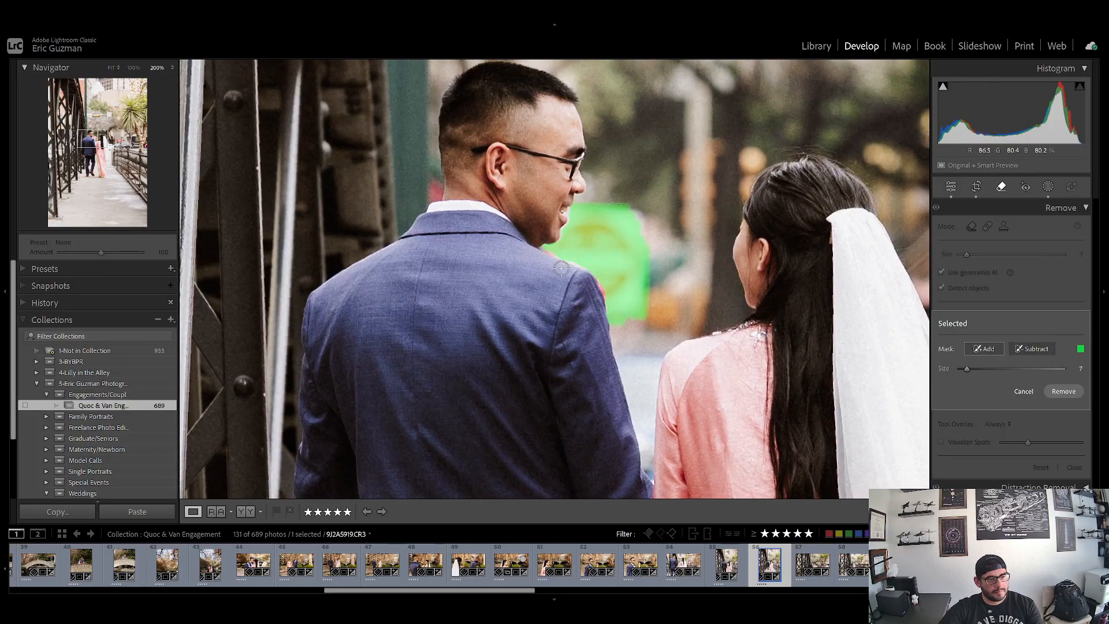
click(1057, 387)
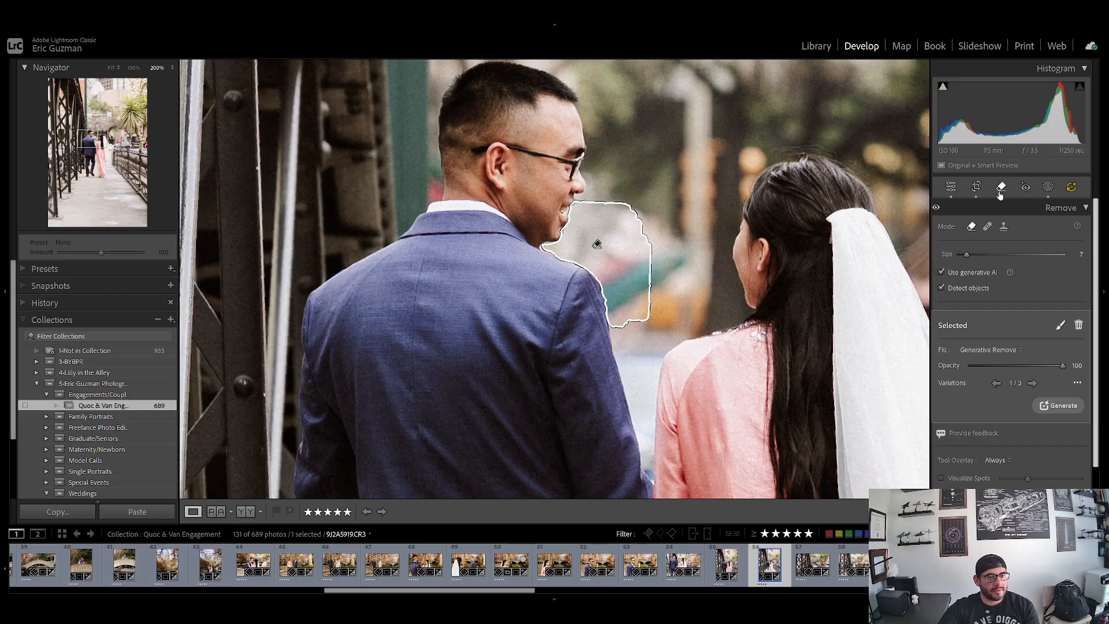
key(q)
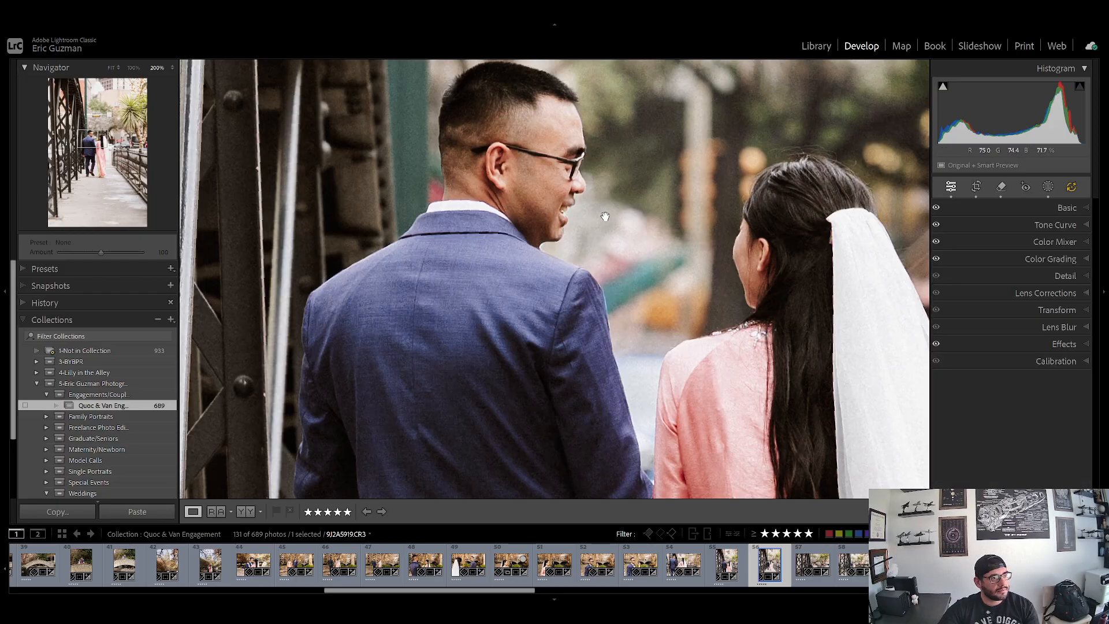
Open the landscape photo of the couple walking toward the camera and lower its tone curve, placing the shadow point at input 60, output 60.
click(1002, 187)
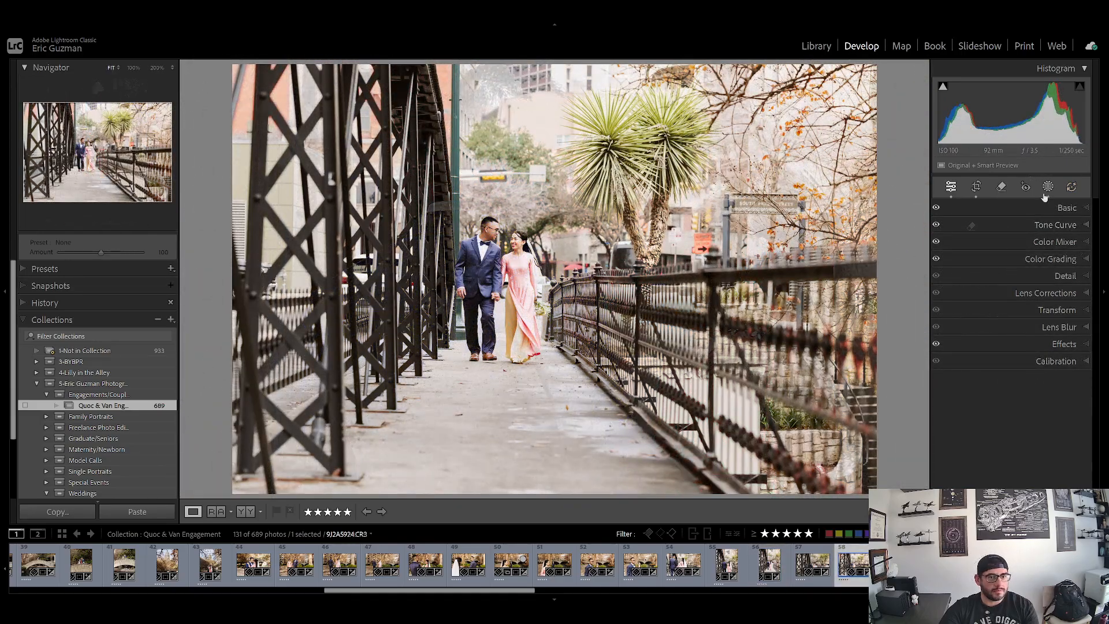
click(1057, 225)
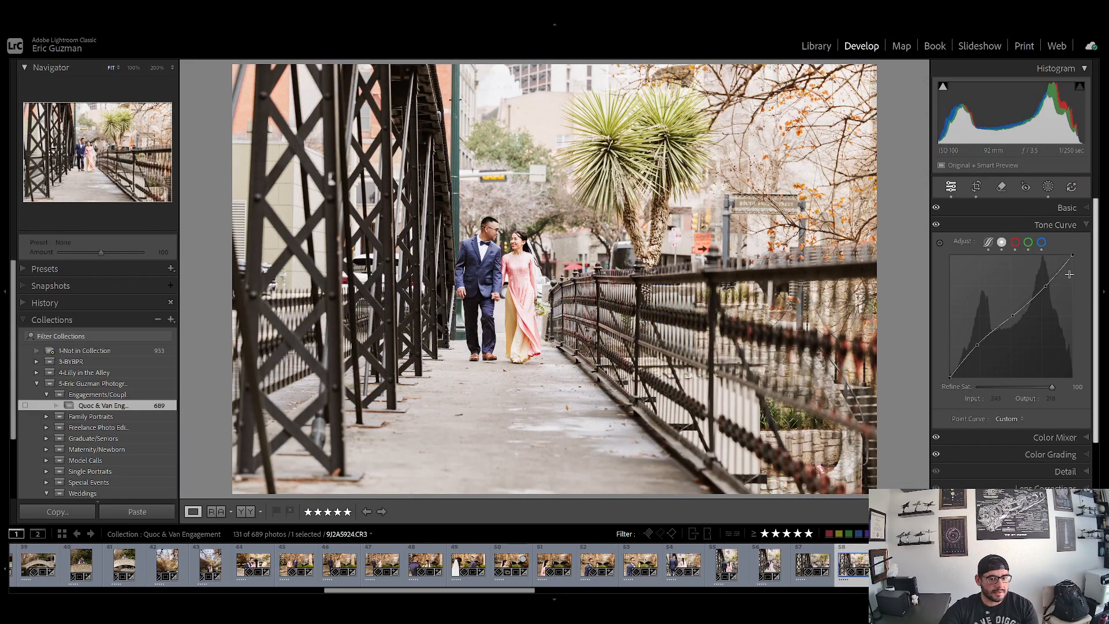
drag(1045, 282, 980, 352)
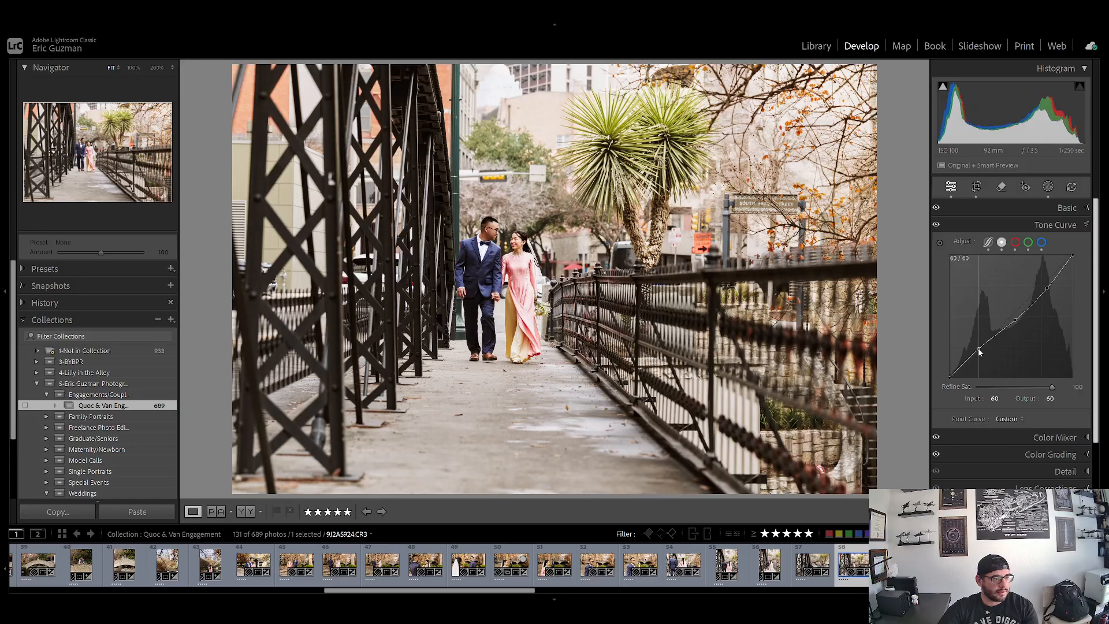
Crop the photo of the walking couple tighter, shift the frame to center them, and apply the crop.
click(976, 186)
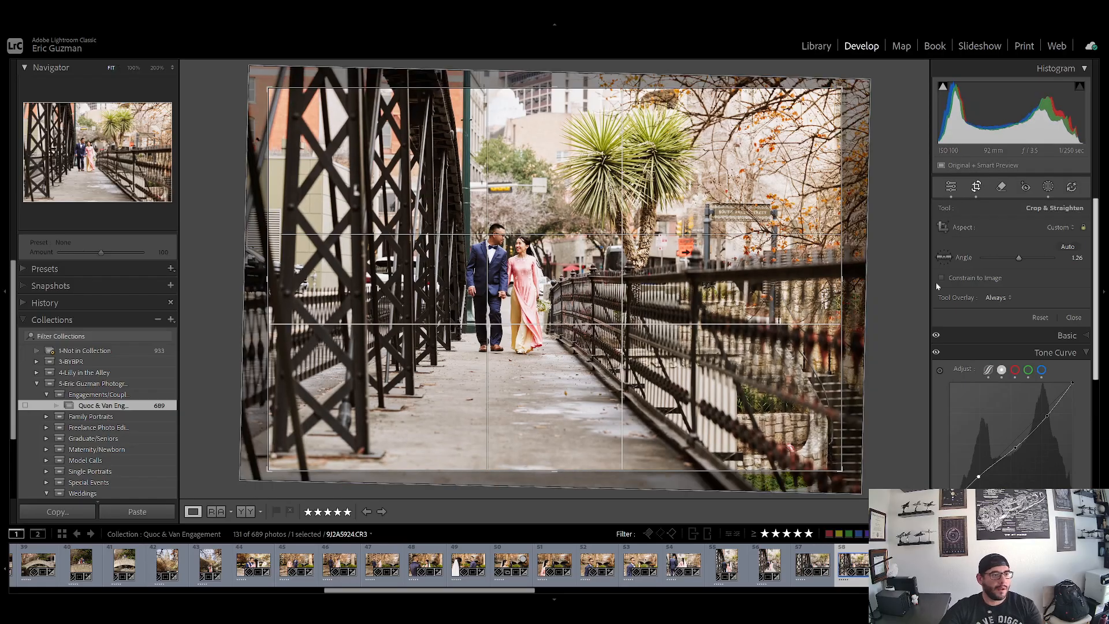
key(alt)
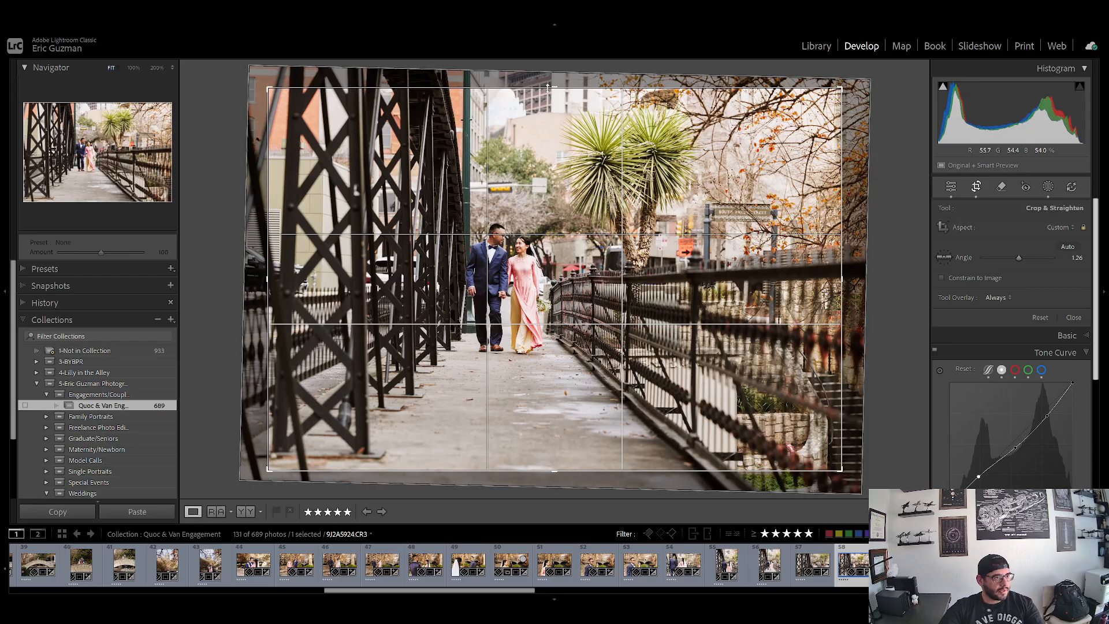
drag(554, 88, 533, 156)
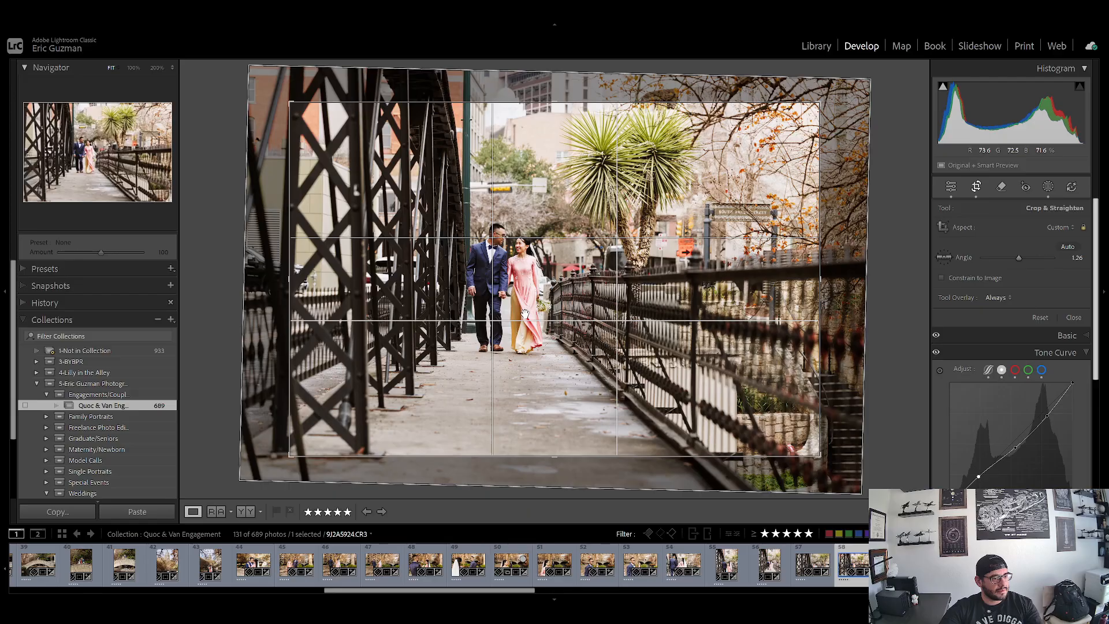
drag(525, 313, 566, 320)
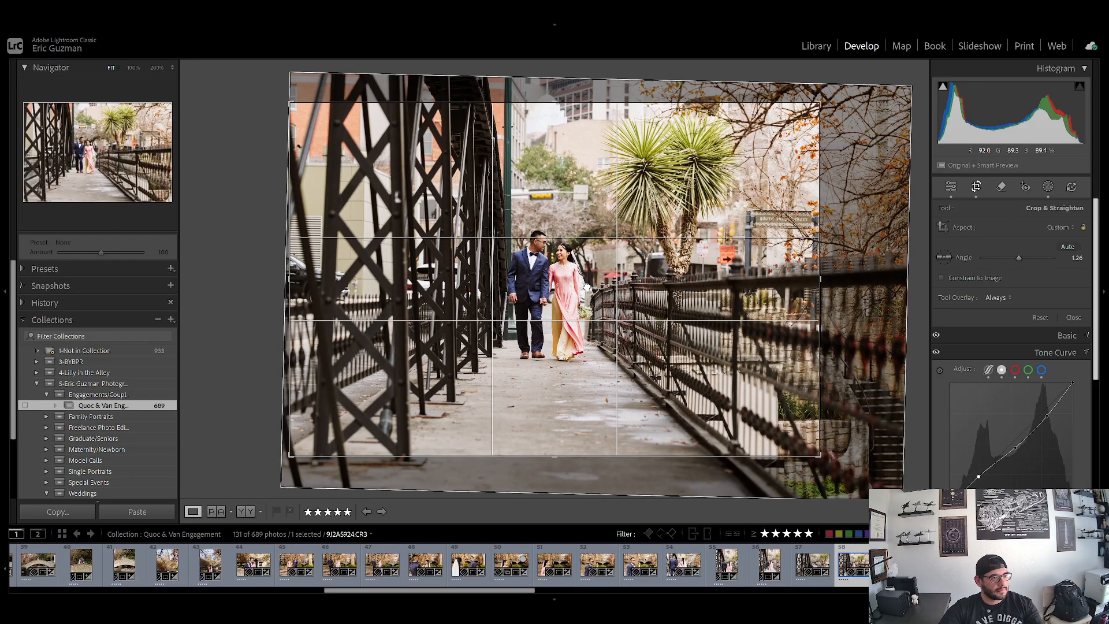
drag(587, 288, 577, 314)
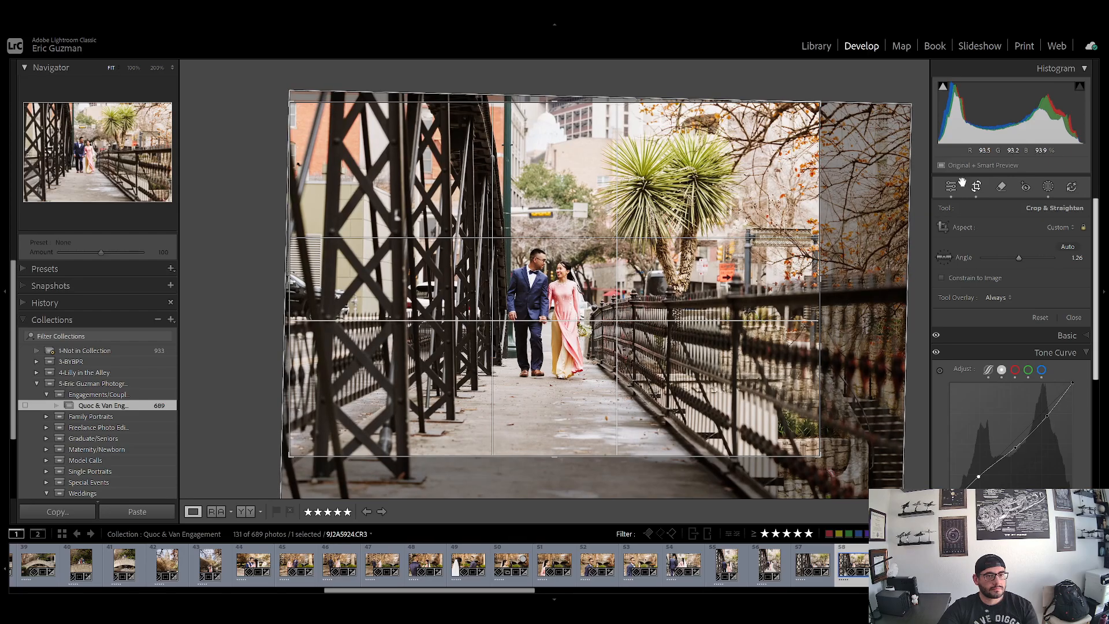
click(977, 186)
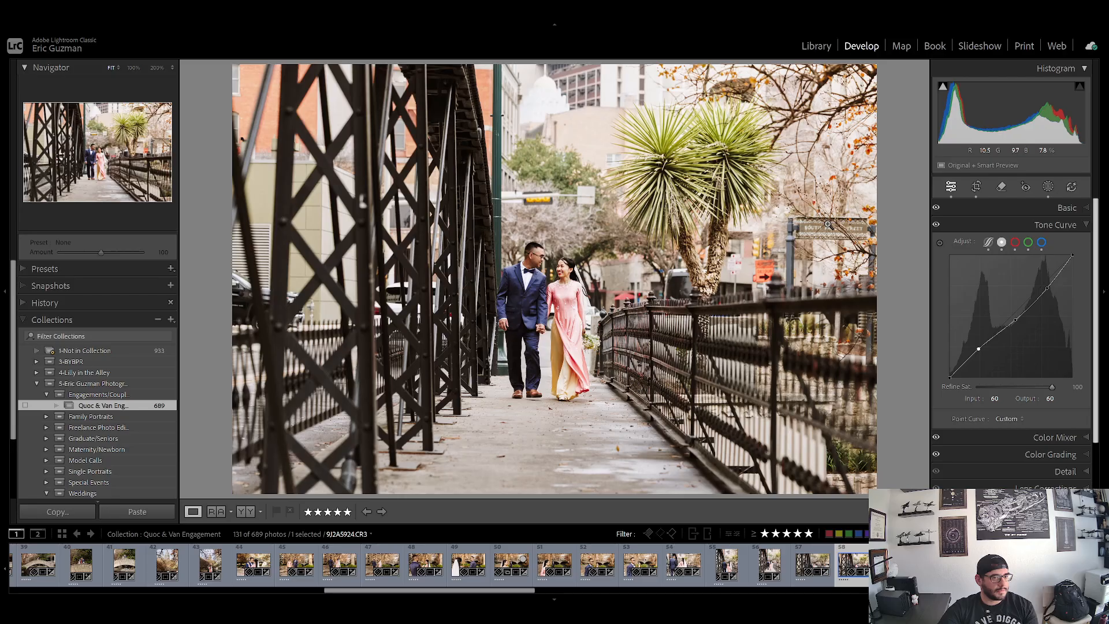
Open the portrait photo of the couple walking on the bridge, crop it tighter around them, and check their faces up close.
key(q)
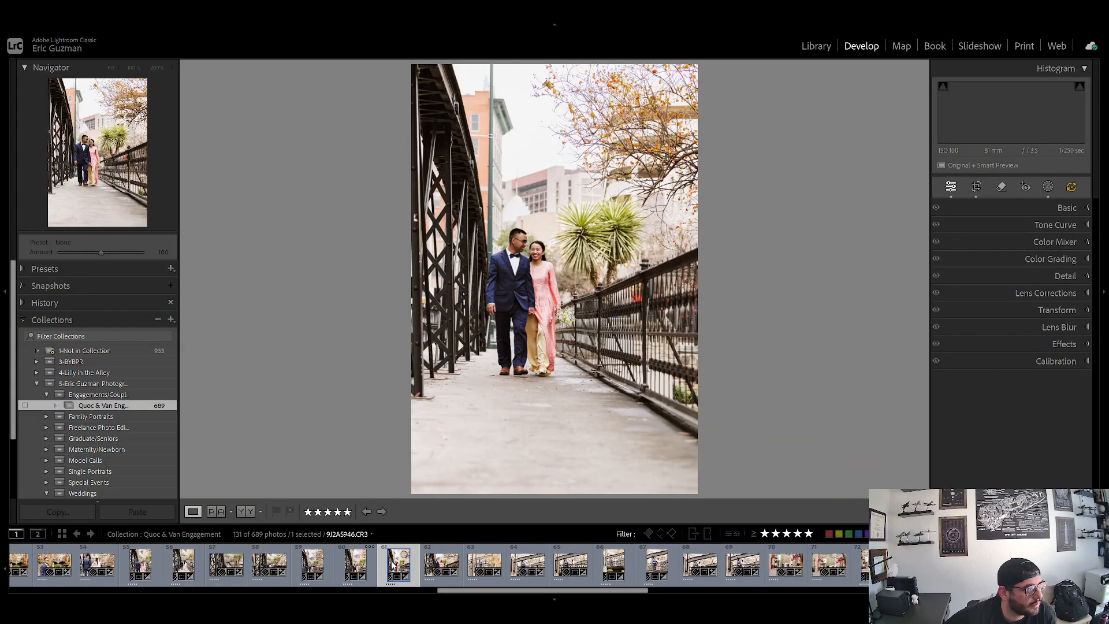
click(977, 185)
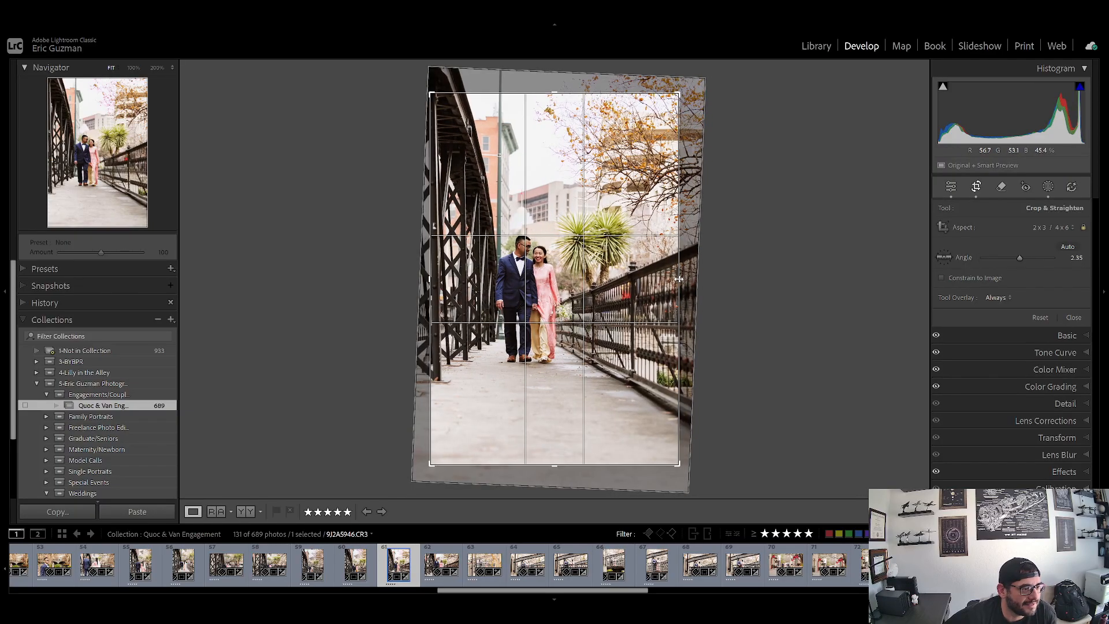
drag(678, 270, 666, 279)
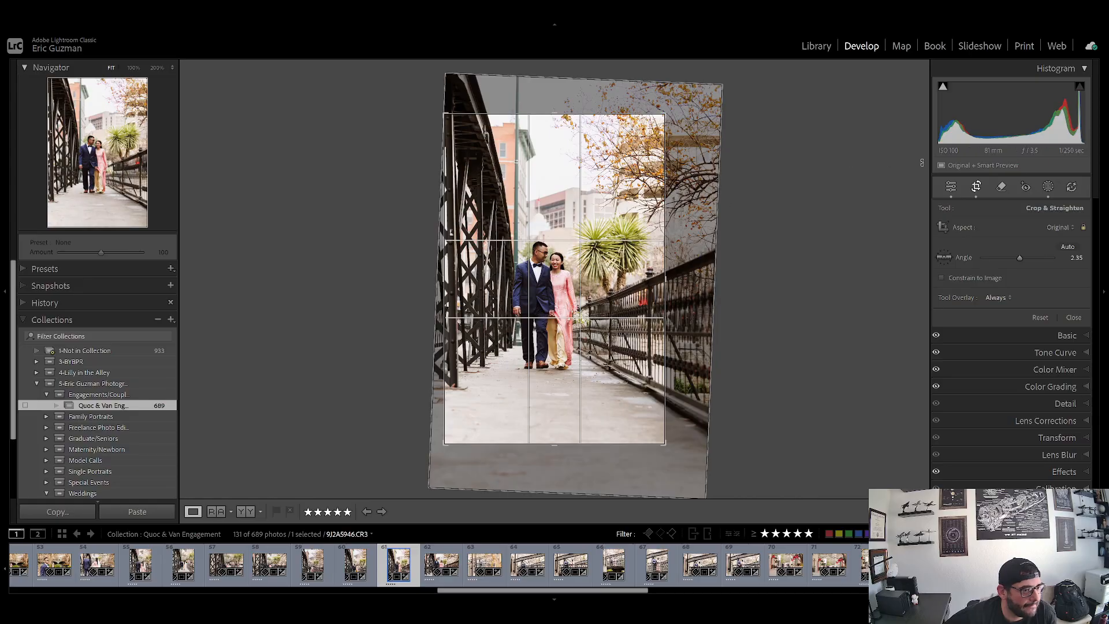
click(977, 187)
click(544, 256)
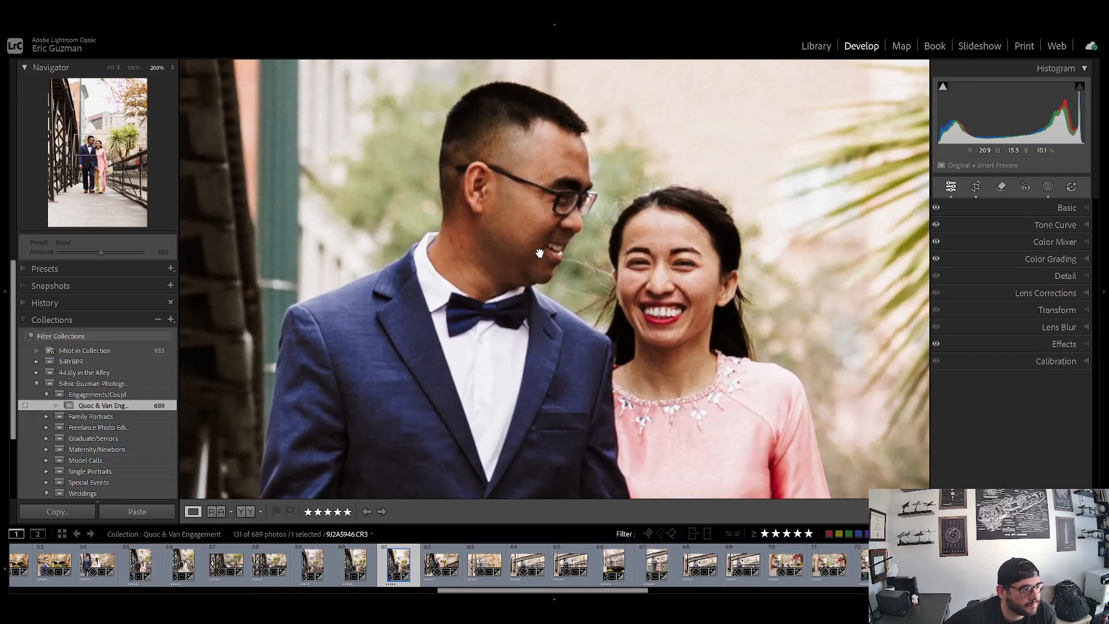
click(706, 298)
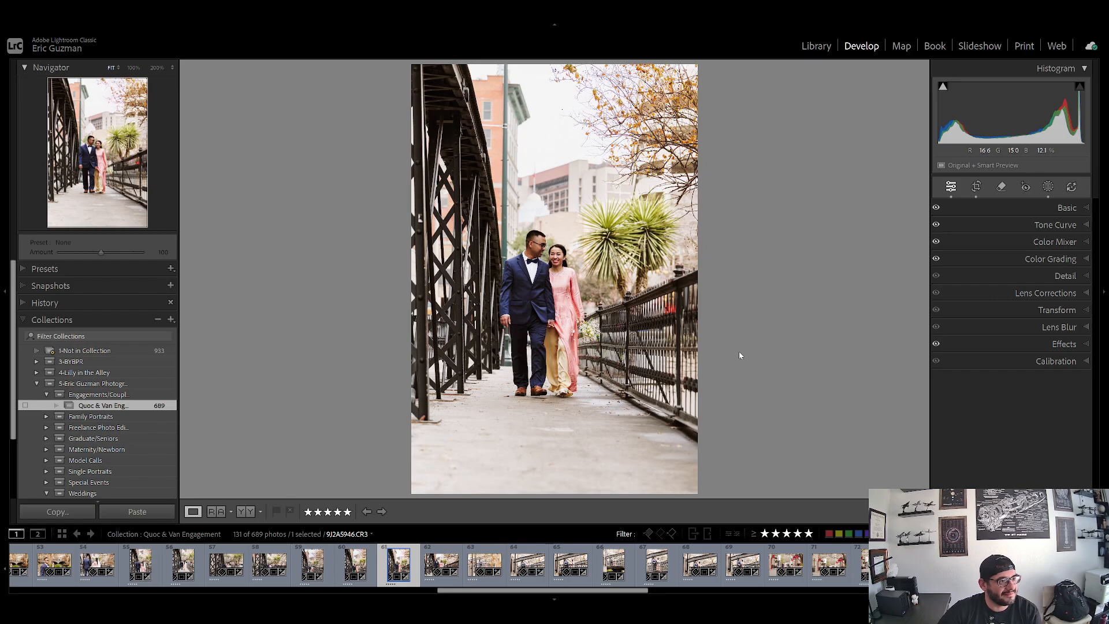
Lower the exposure of the portrait photo's sky mask to -0.94.
click(1074, 209)
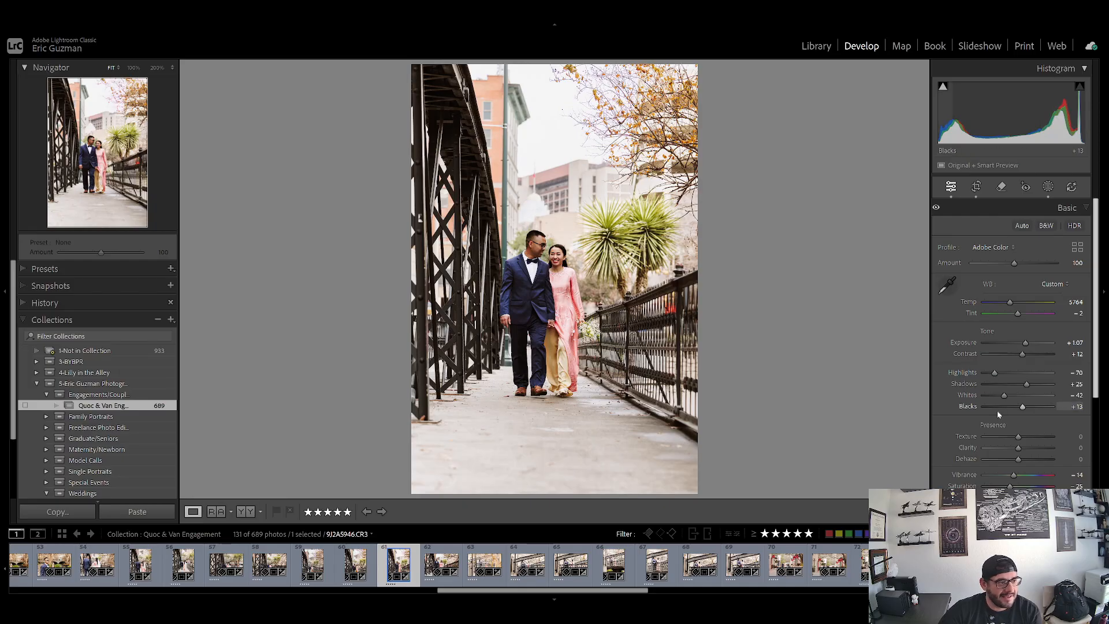
click(1086, 208)
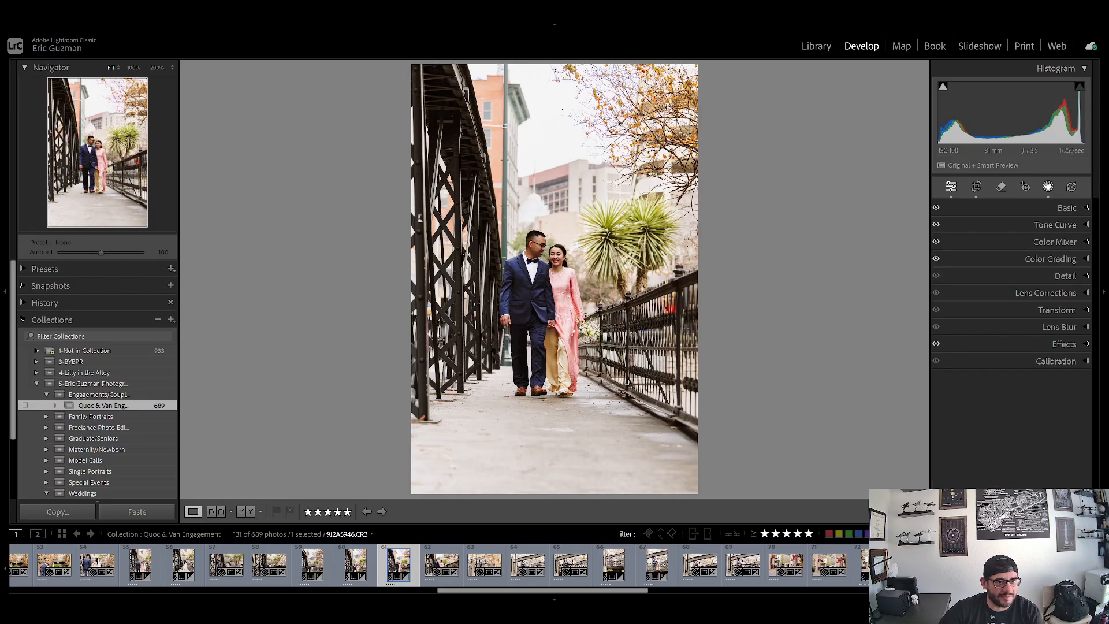
click(1048, 186)
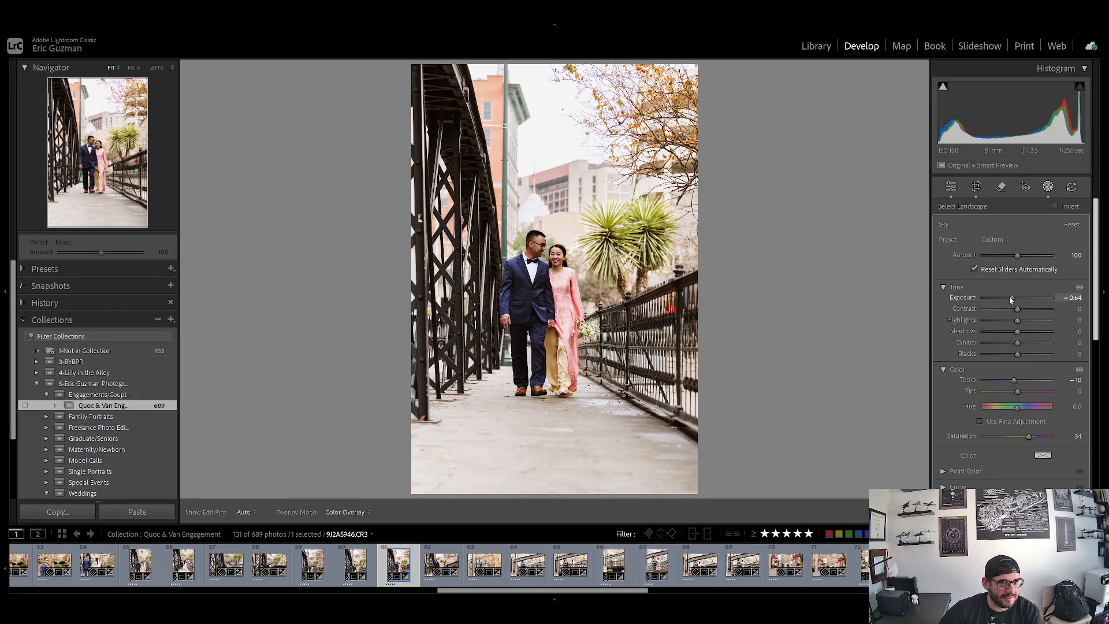
drag(1011, 300, 1008, 300)
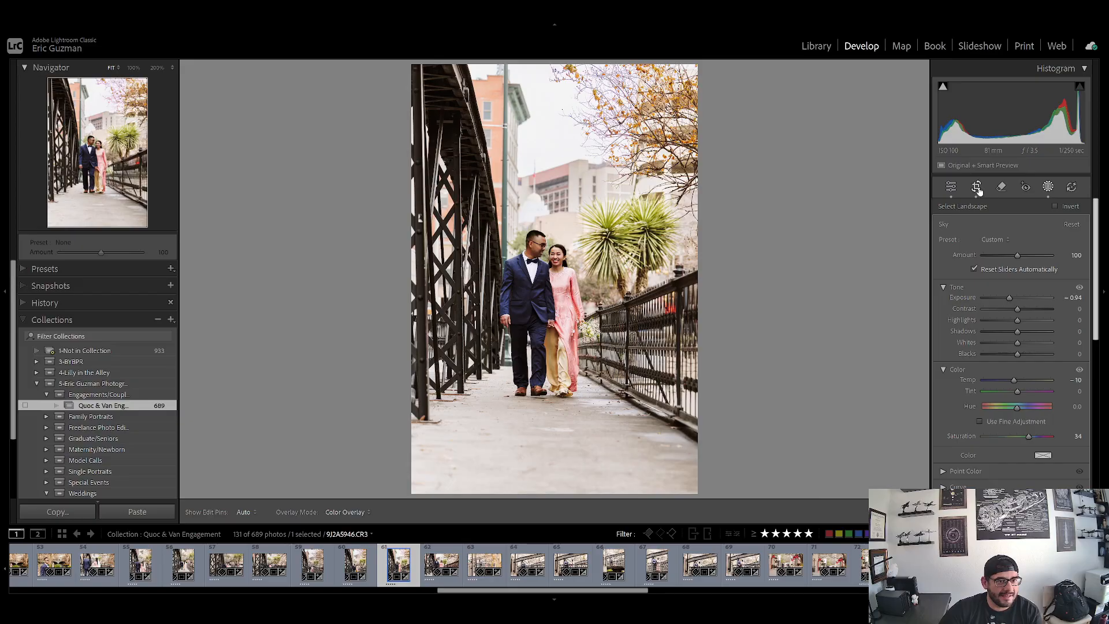
Tighten the portrait photo's crop a little further by pulling its right edge inward, and apply it.
click(978, 188)
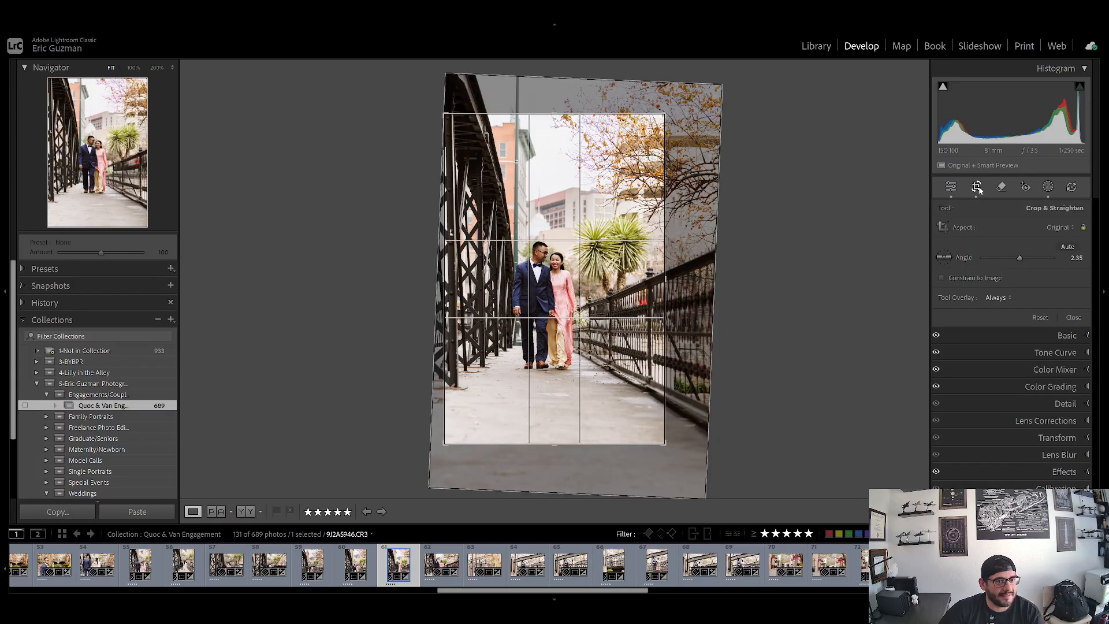
click(979, 189)
click(979, 188)
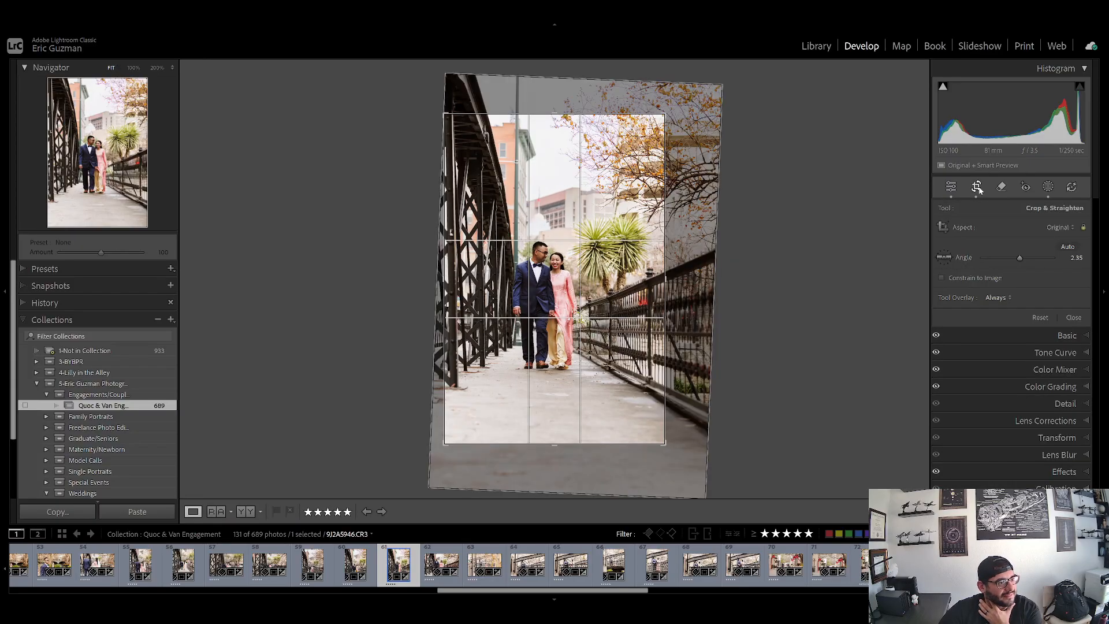
drag(665, 279, 657, 279)
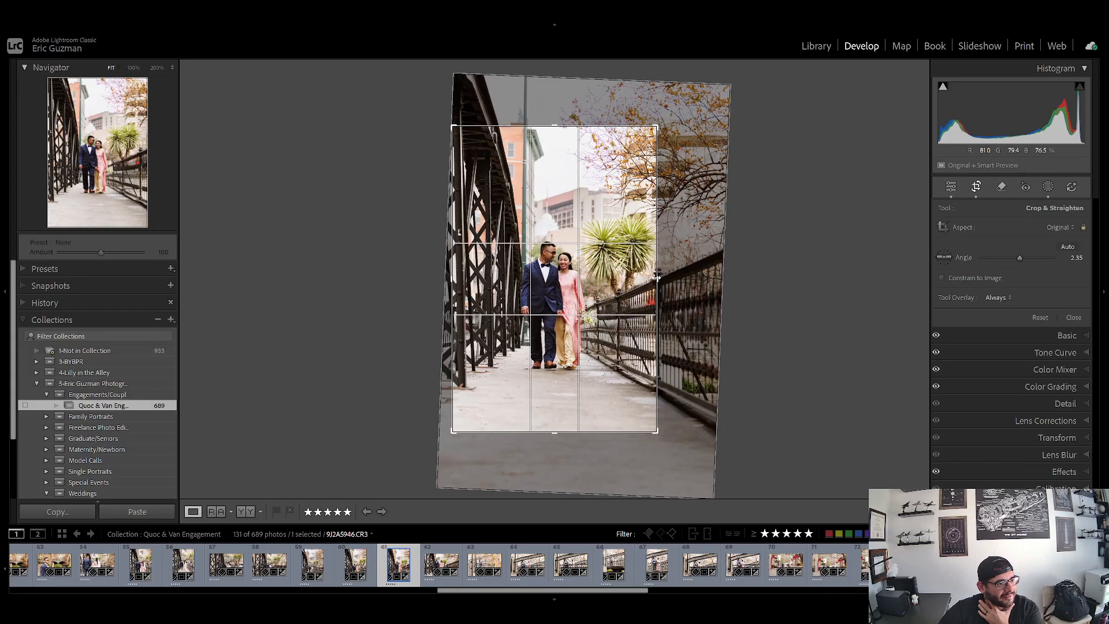
click(978, 188)
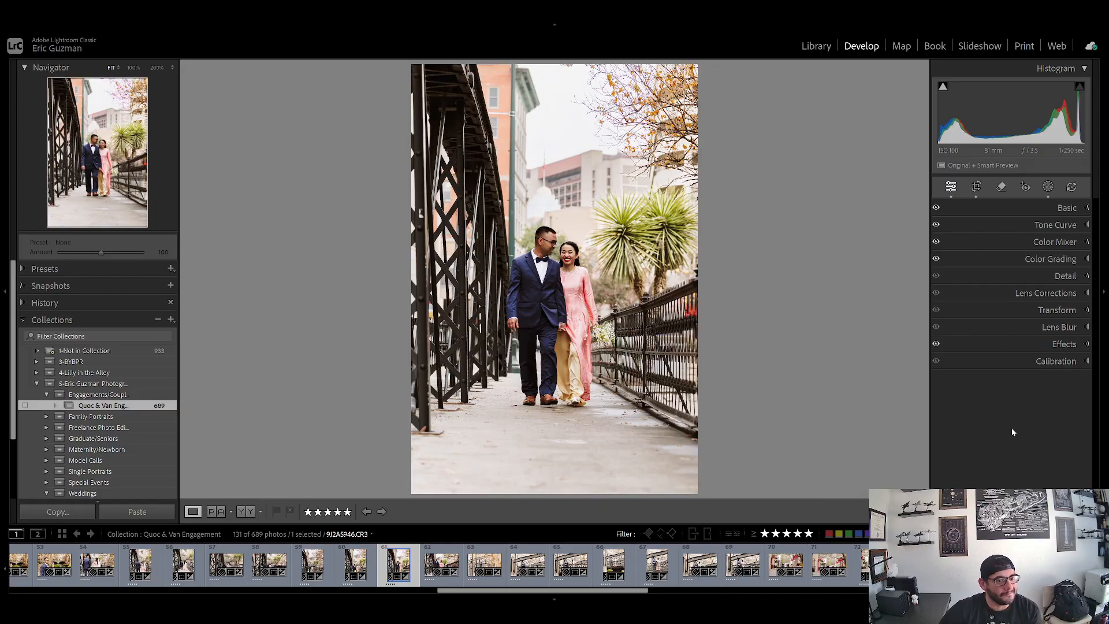
Shift the portrait photo slightly down within its crop frame and straighten it to an angle of 1.35.
click(983, 187)
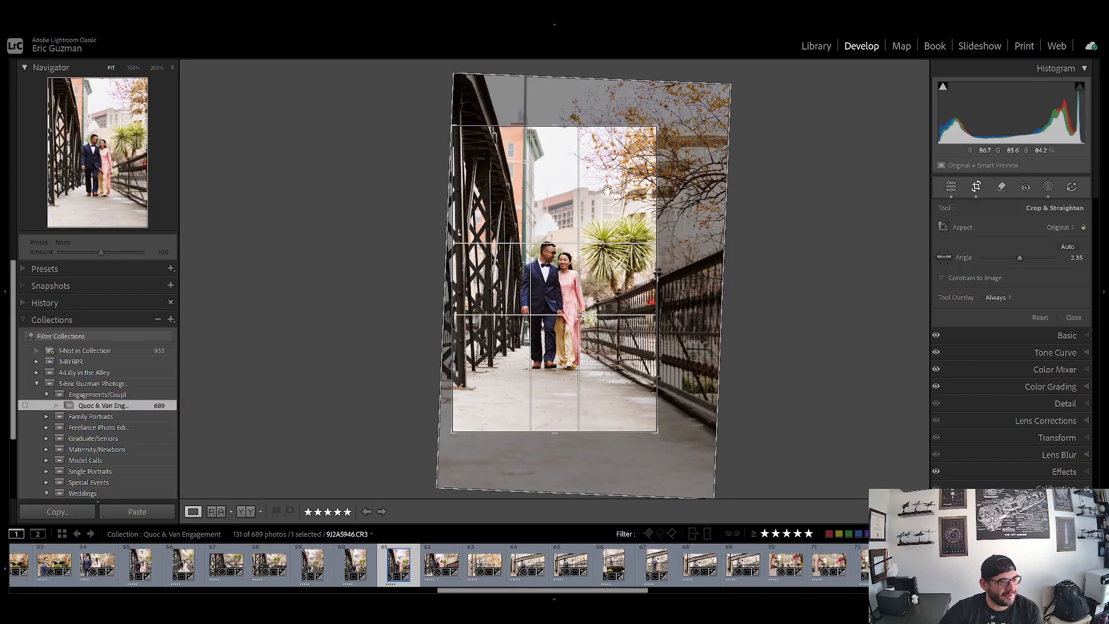
drag(594, 200, 594, 209)
click(978, 186)
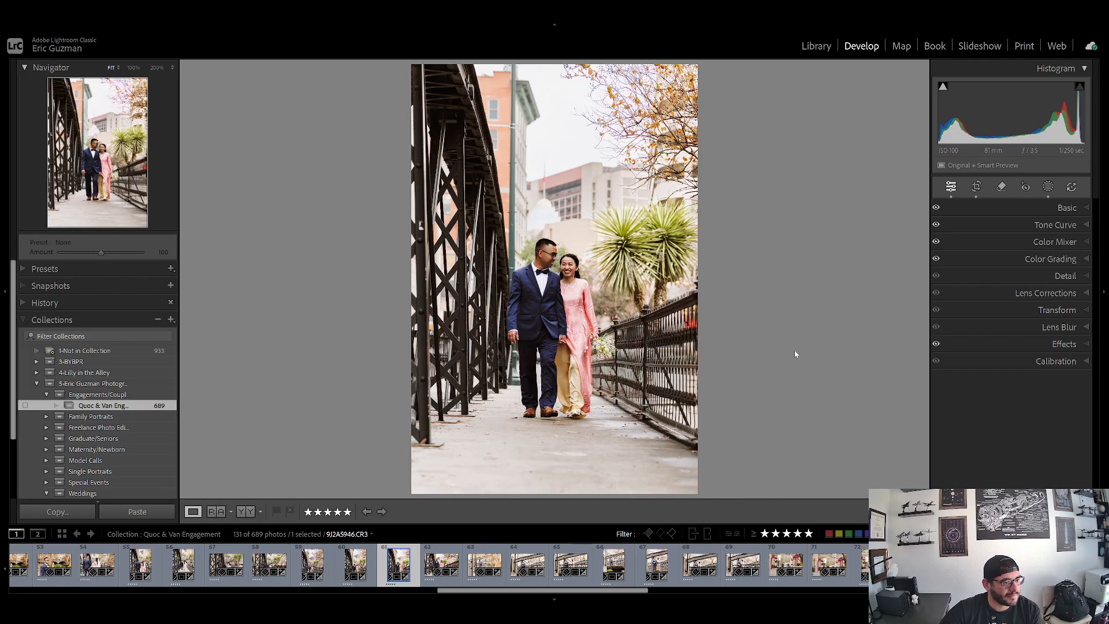
click(976, 187)
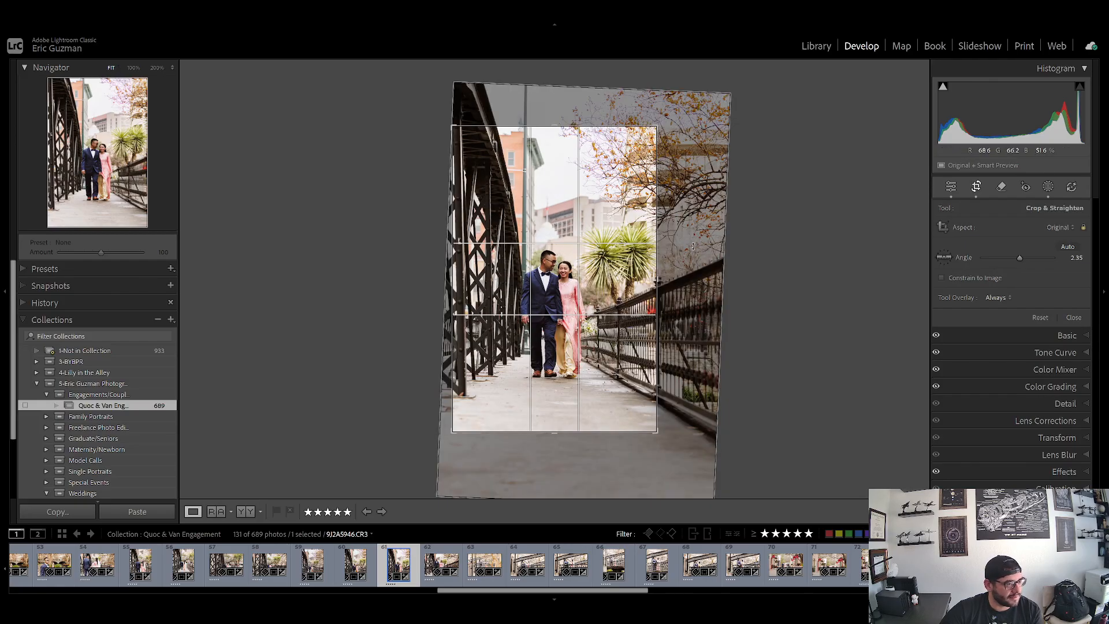
drag(690, 264, 693, 261)
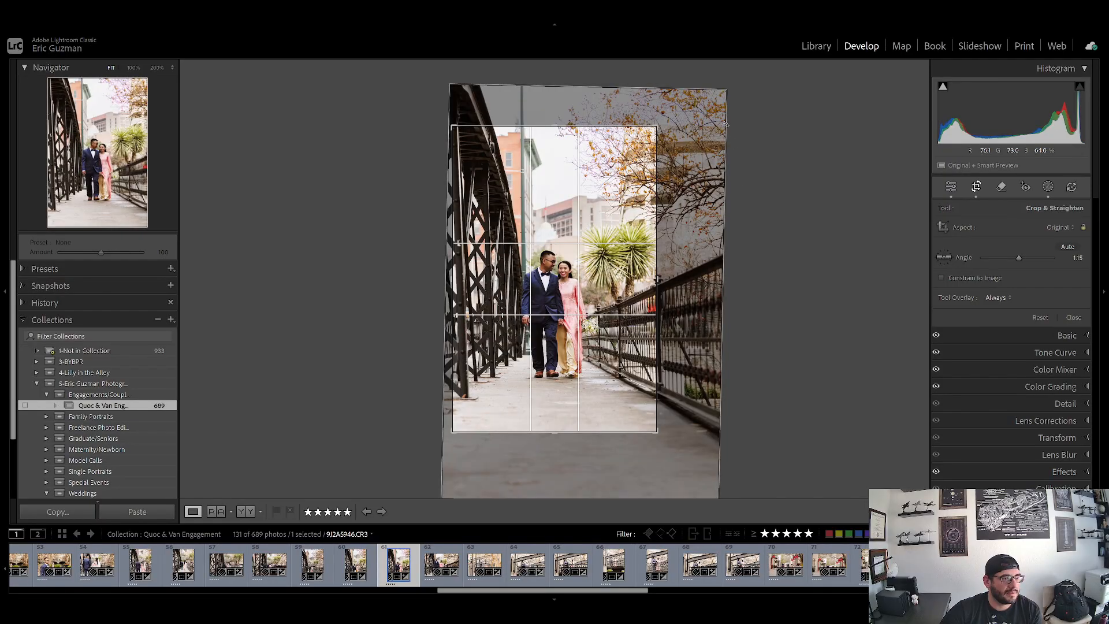
drag(724, 112, 724, 113)
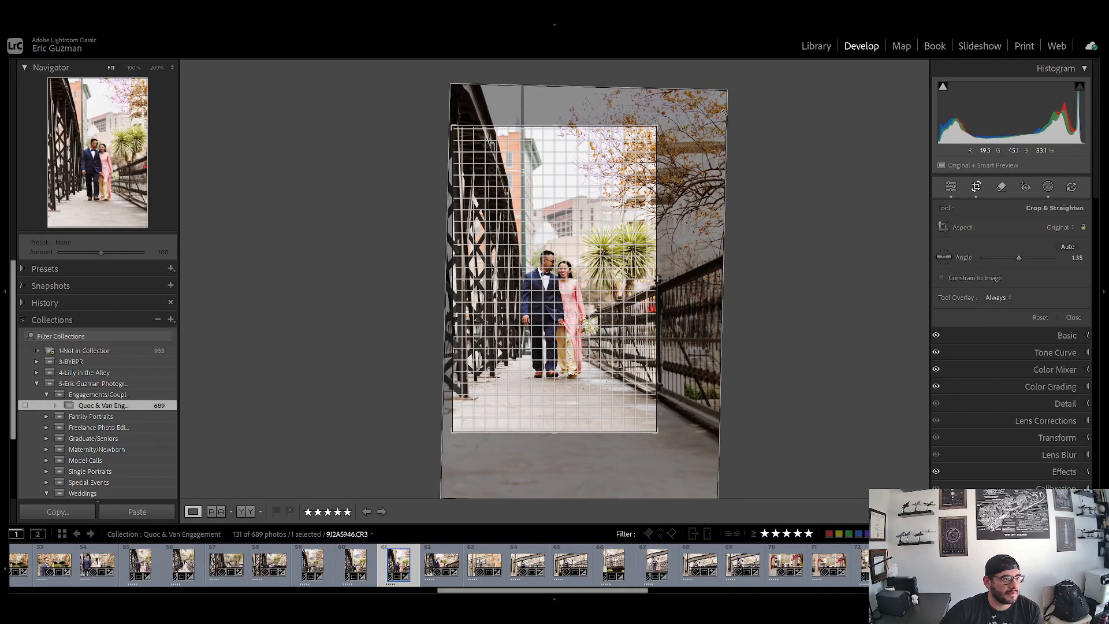
click(976, 186)
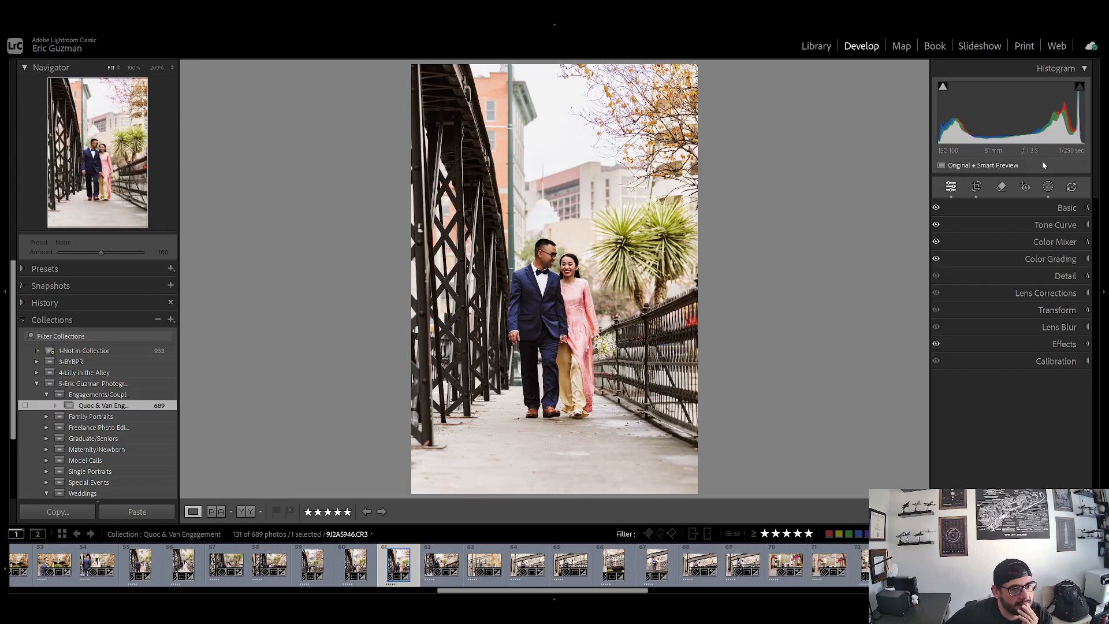
Set the portrait photo's overall exposure to +0.75.
click(1067, 207)
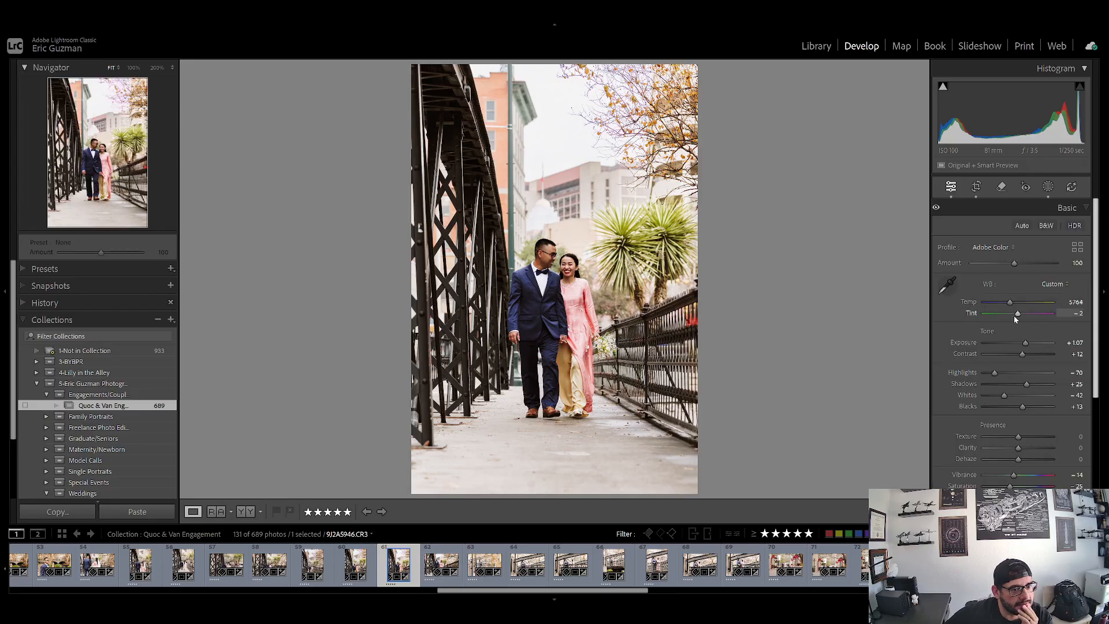
drag(1026, 343, 1023, 344)
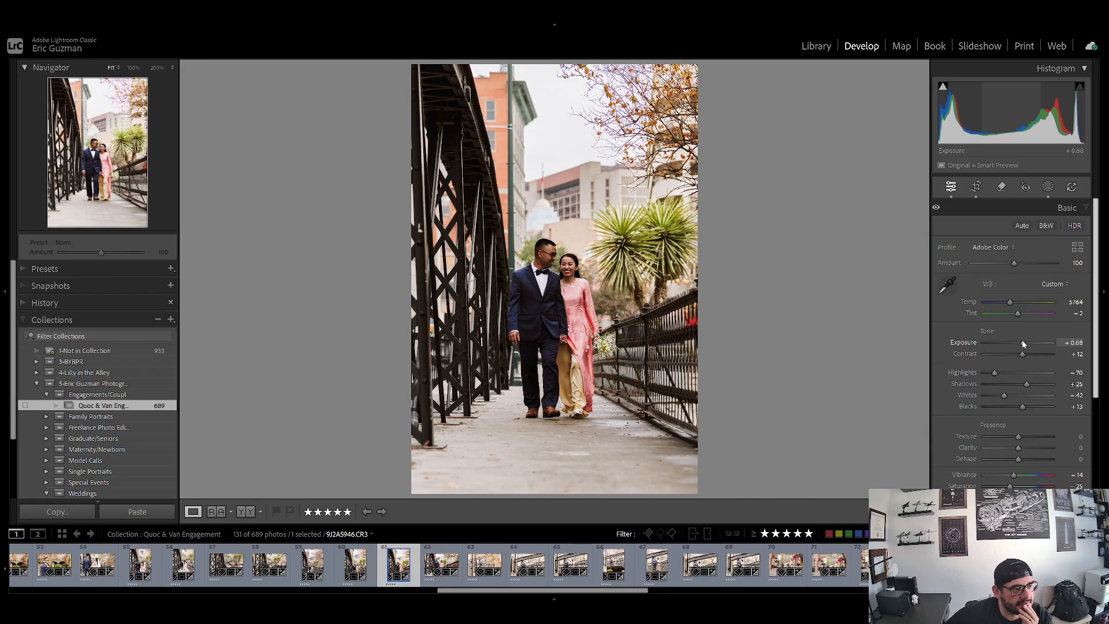
click(1071, 343)
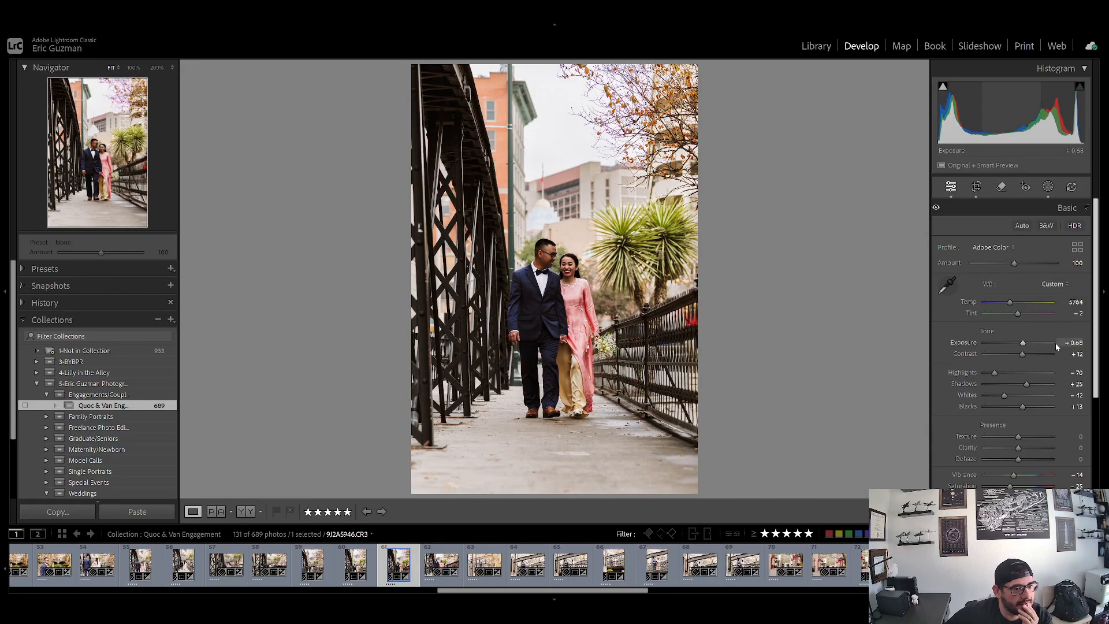
text(0.75)
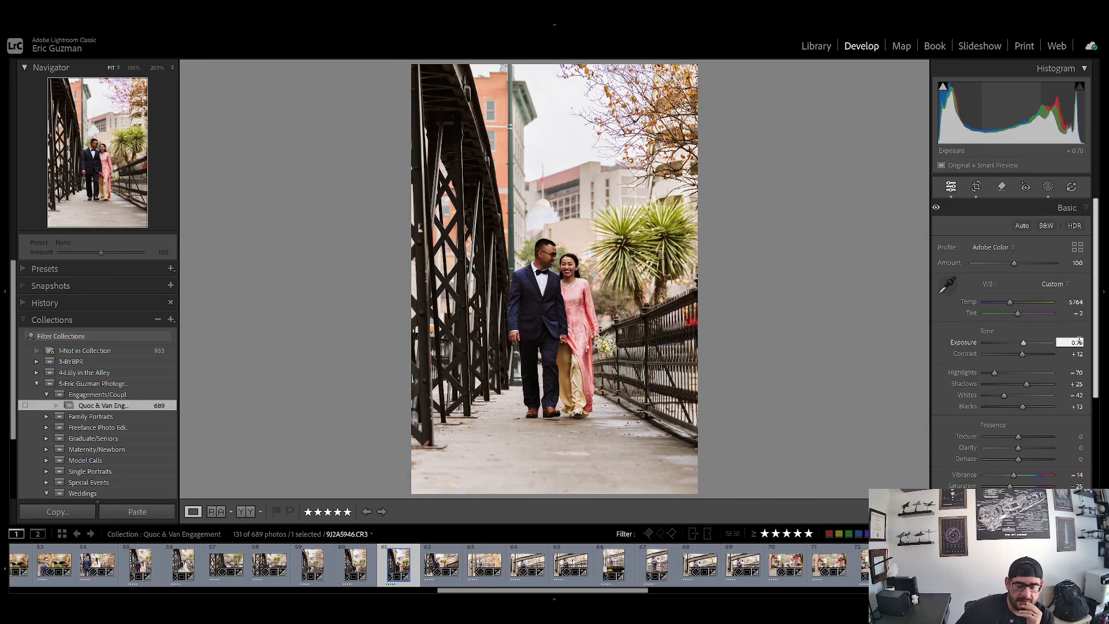
key(Return)
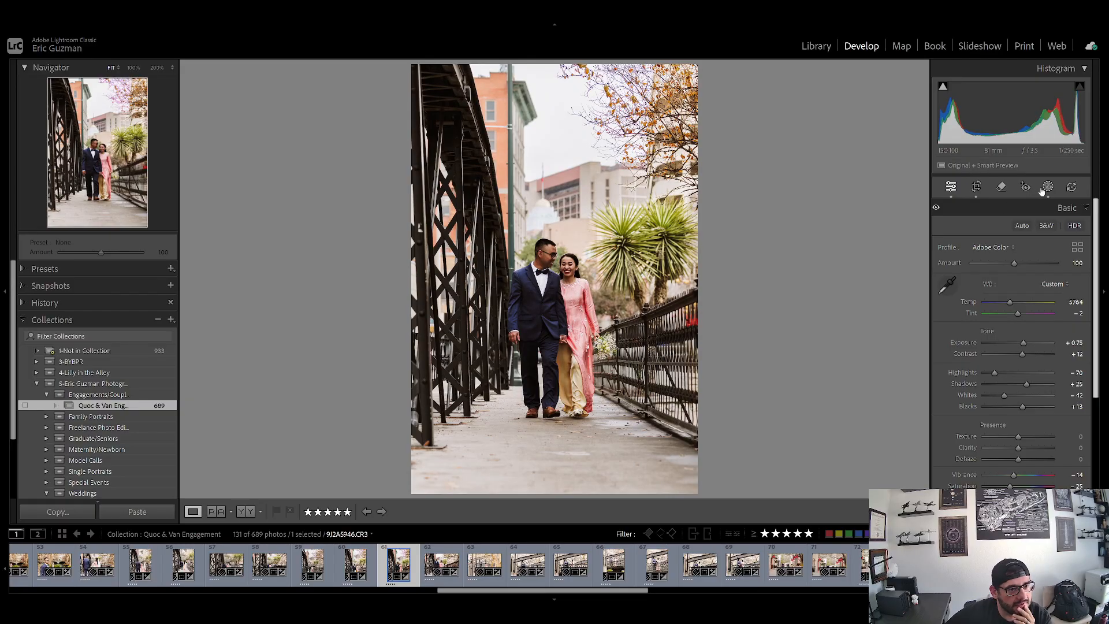
click(1048, 187)
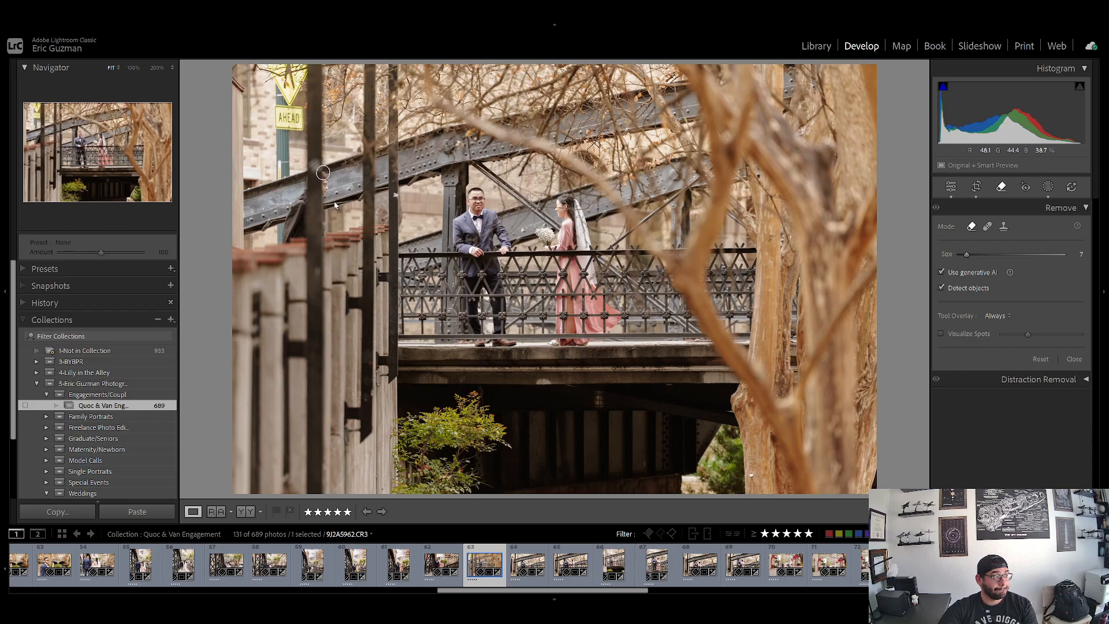
In the landscape photo of the couple on the bridge behind branches, remove the distractions around the dark foreground pole with generative AI.
drag(323, 173, 290, 237)
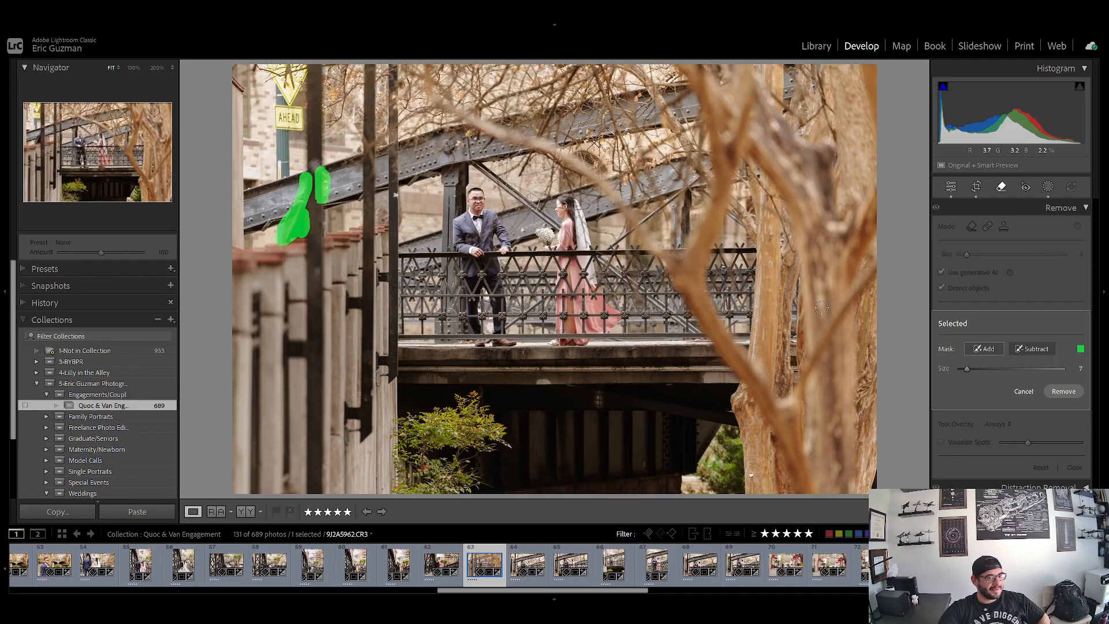
click(1057, 393)
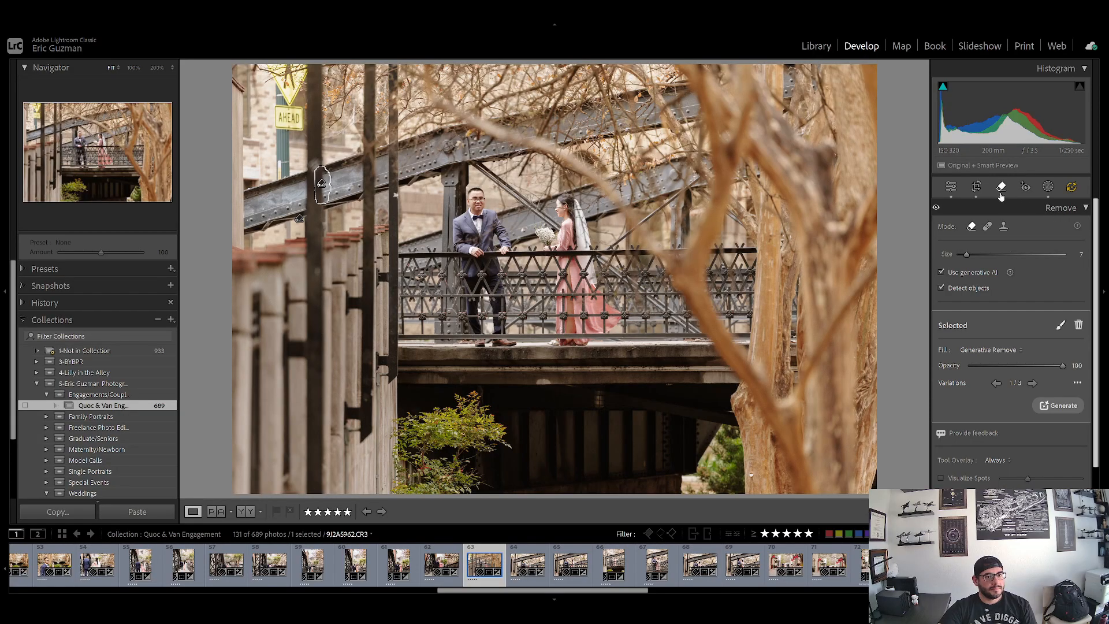
click(976, 188)
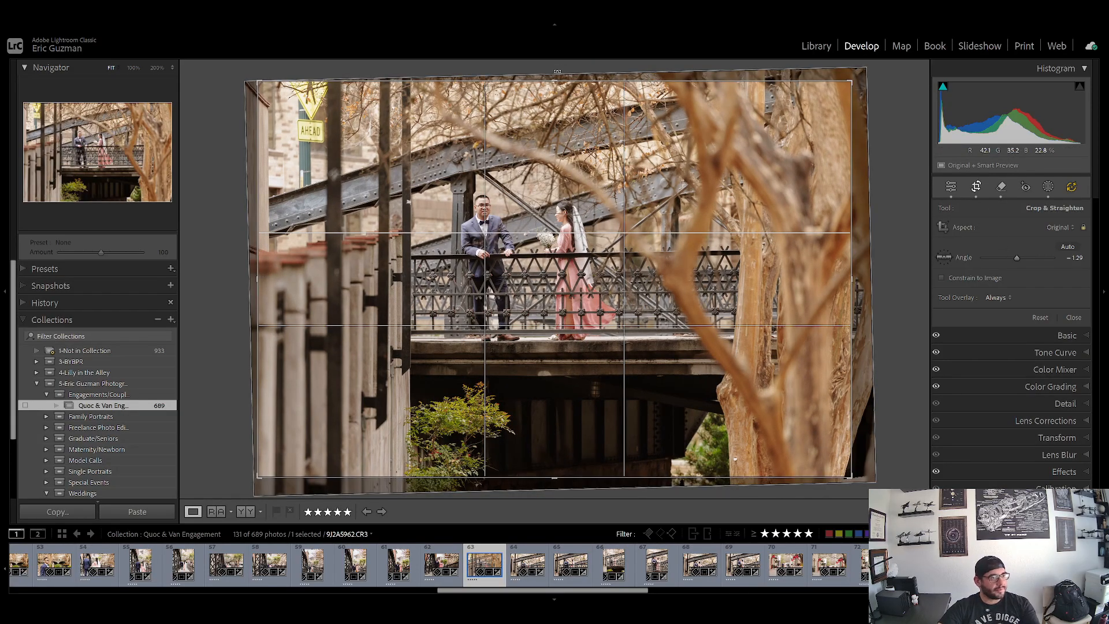
key(alt)
drag(552, 83, 575, 127)
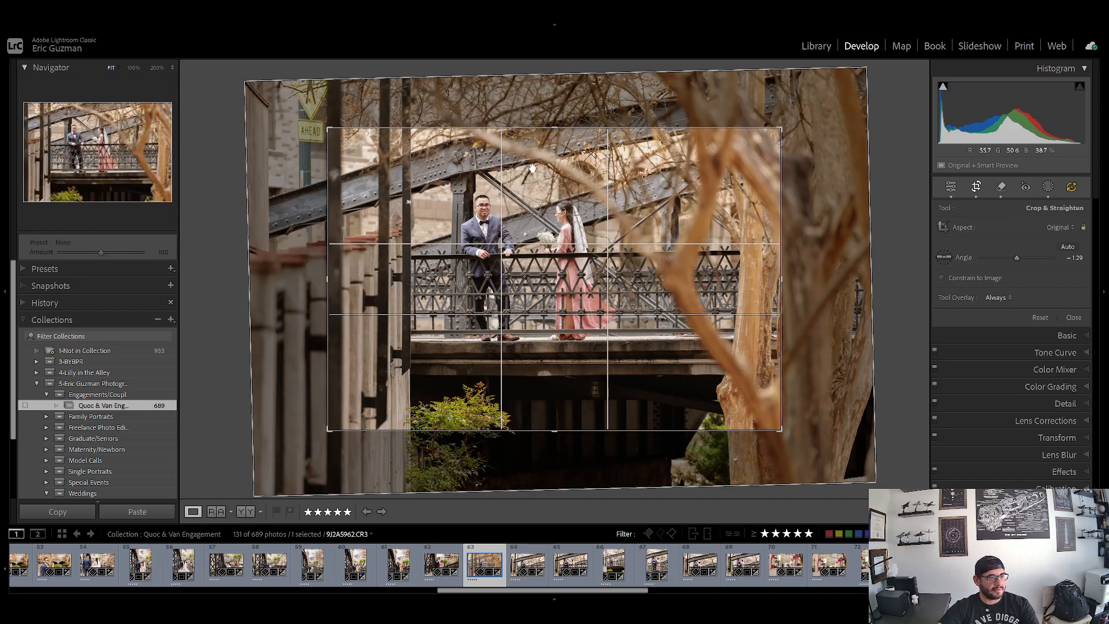
drag(527, 211, 562, 238)
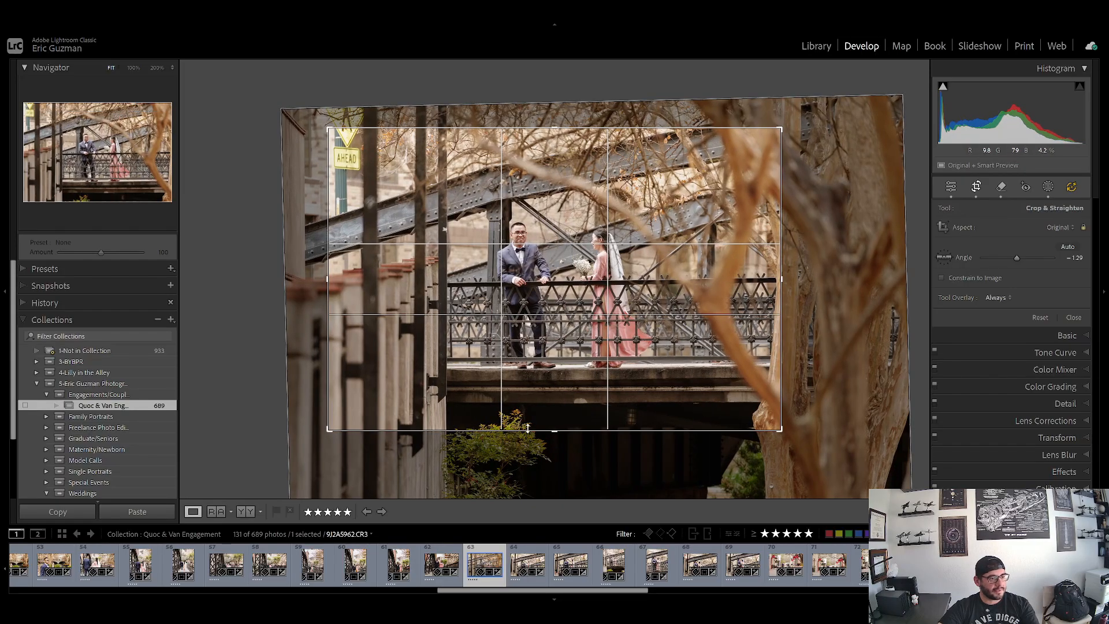
drag(555, 429, 565, 475)
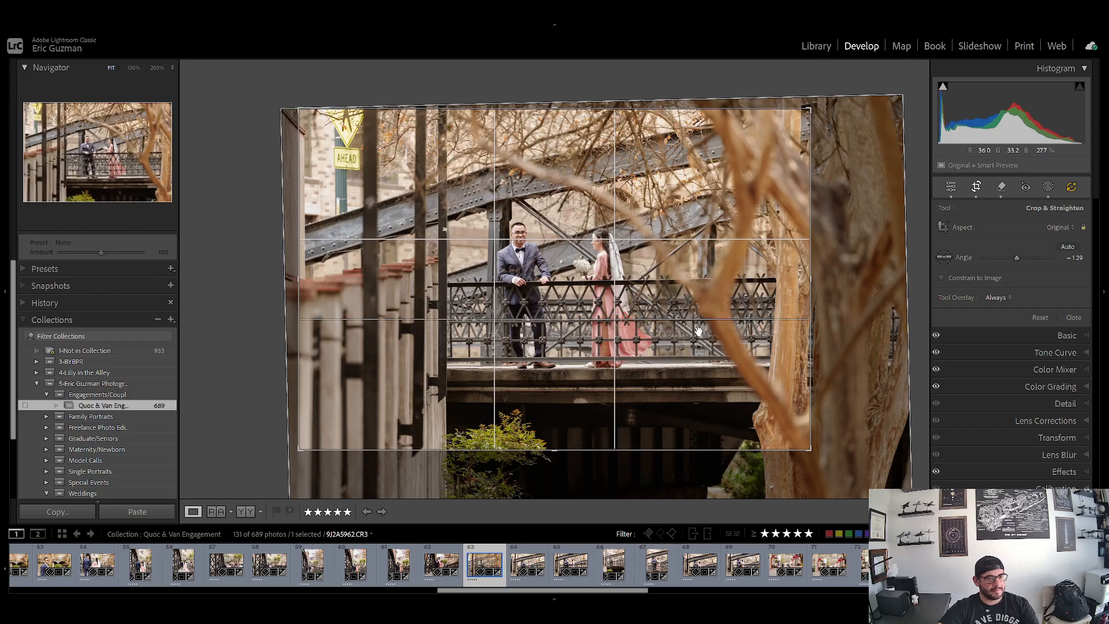
key(ctrl+z)
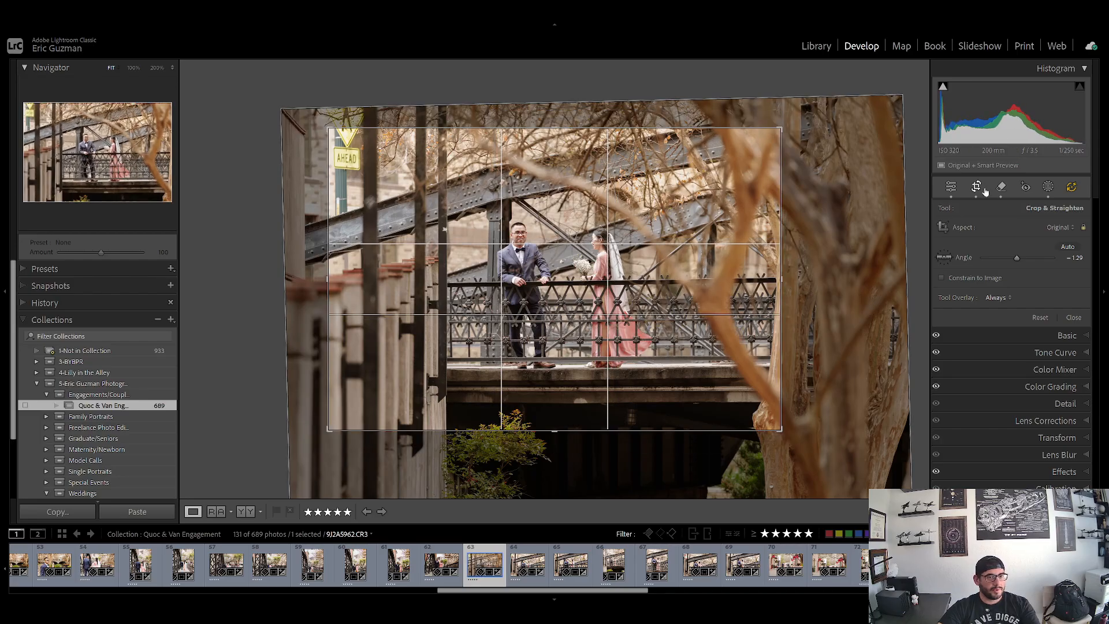
key(ctrl+z)
key(ctrl+z)
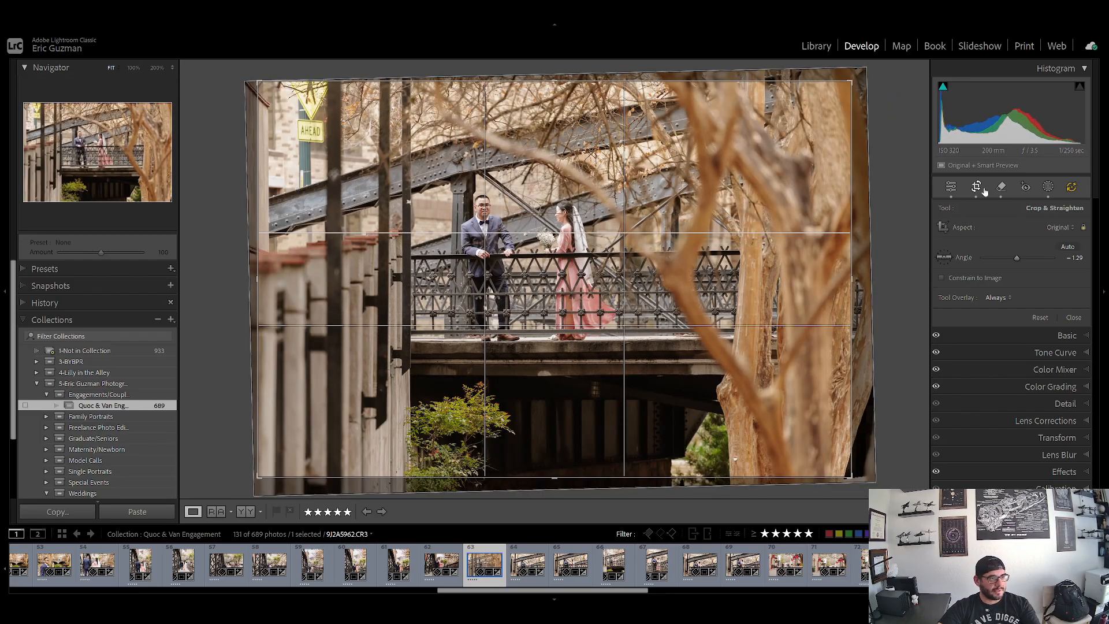
click(984, 191)
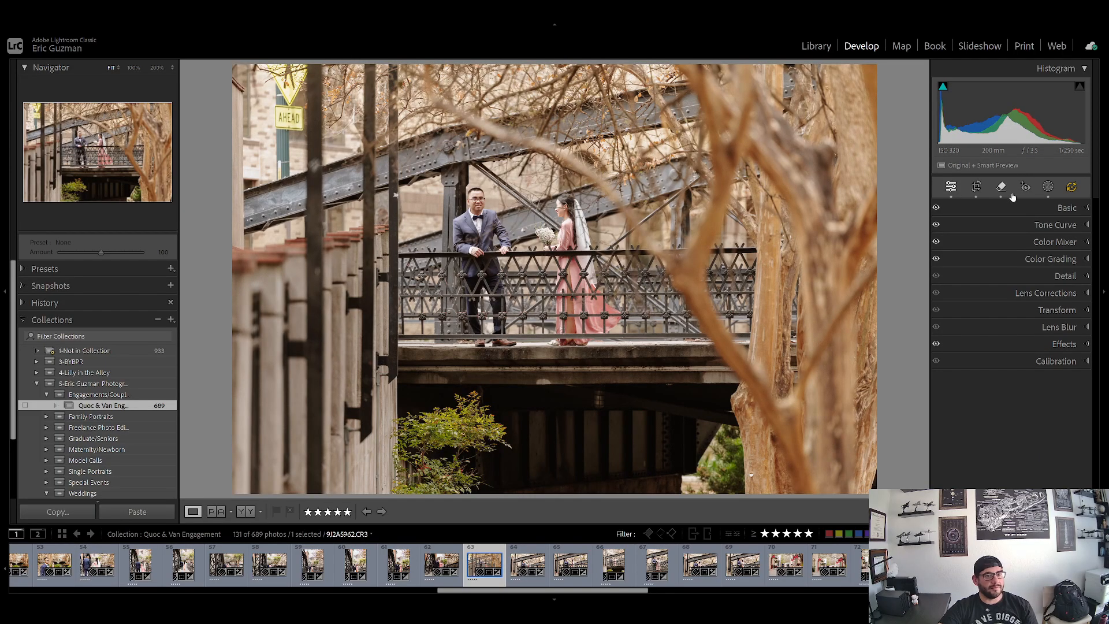
Remove the yellow AHEAD sign and its post with generative AI and switch to another generated variation.
key(q)
mouse_move(271, 70)
mouse_down()
mouse_move(290, 112)
mouse_move(310, 72)
mouse_up()
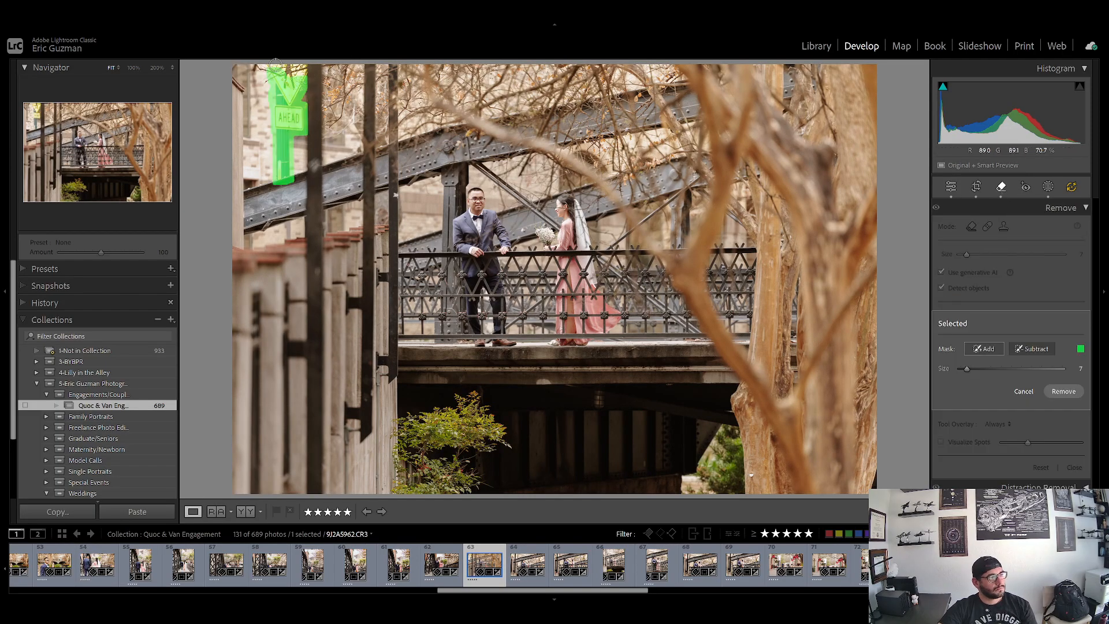
click(1062, 391)
click(1033, 384)
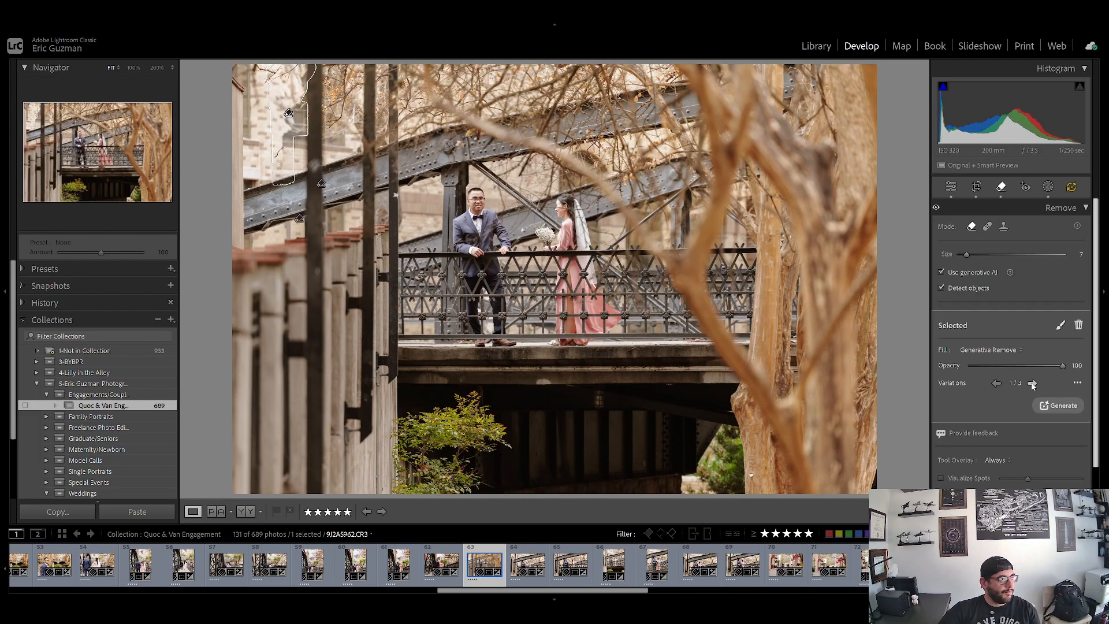
click(1033, 384)
click(1002, 187)
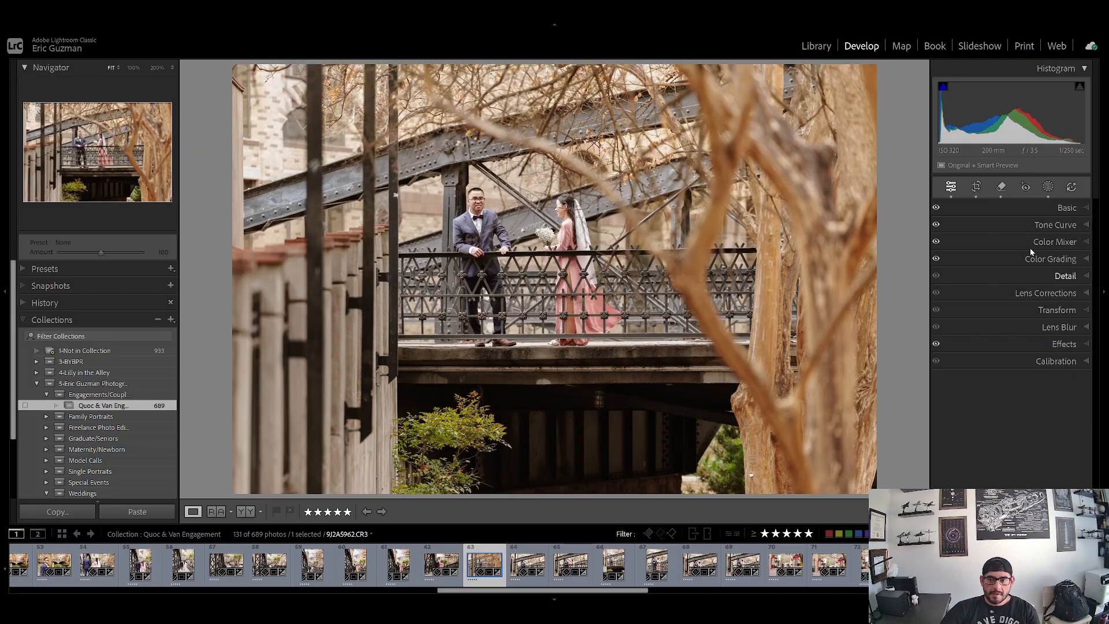
Open the following closer photo of the couple on the bridge and lower its tone curve, placing the midpoint at input 132, output 122.
click(518, 561)
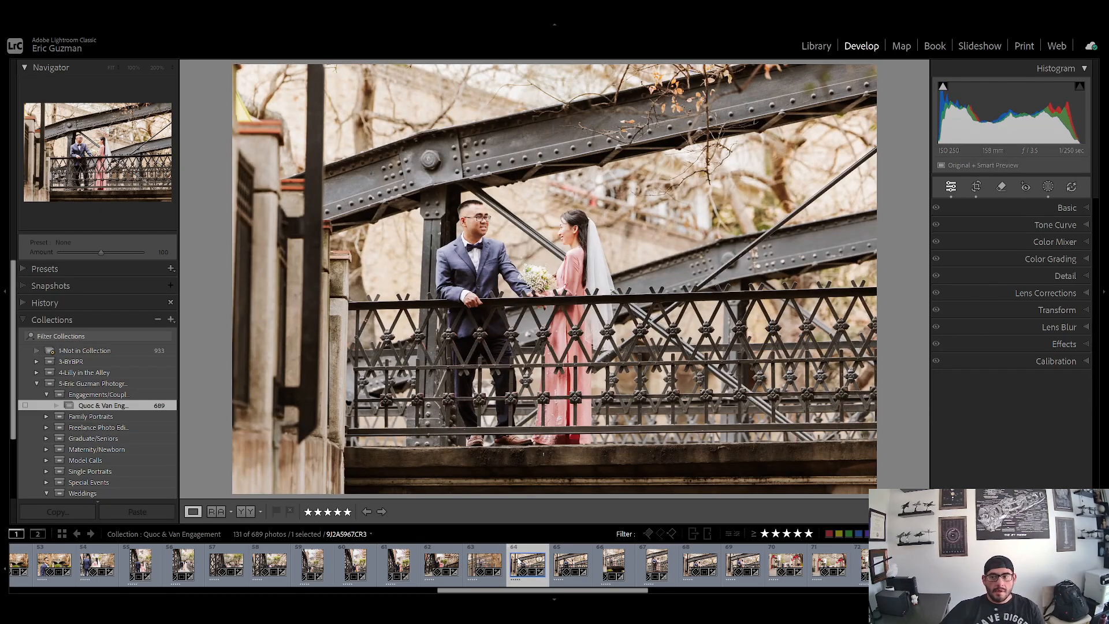
click(1082, 226)
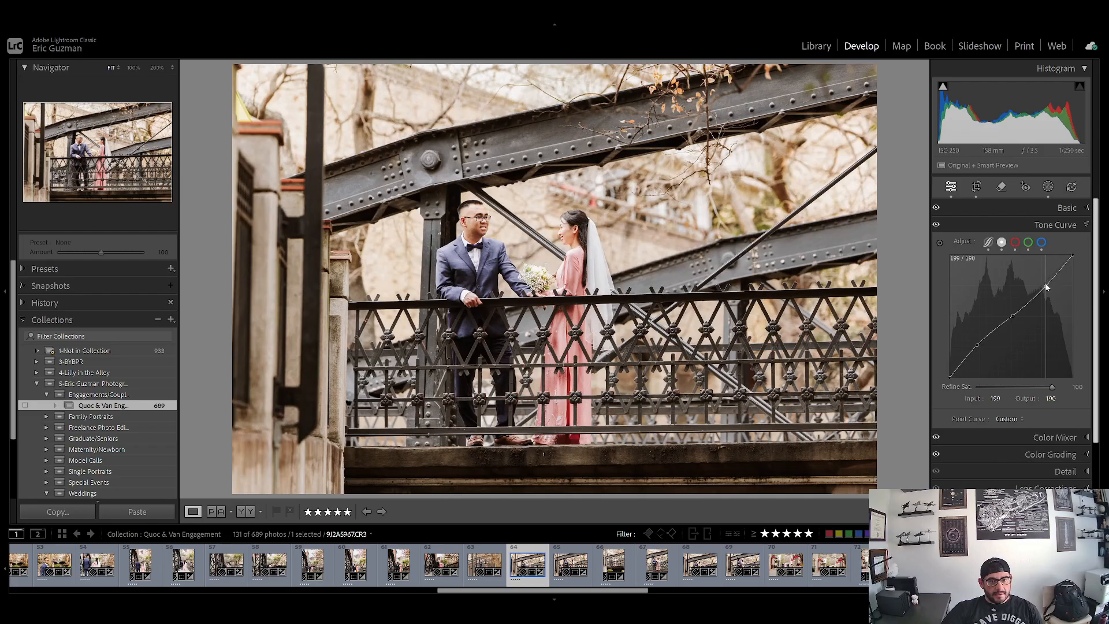
drag(1047, 287, 1014, 319)
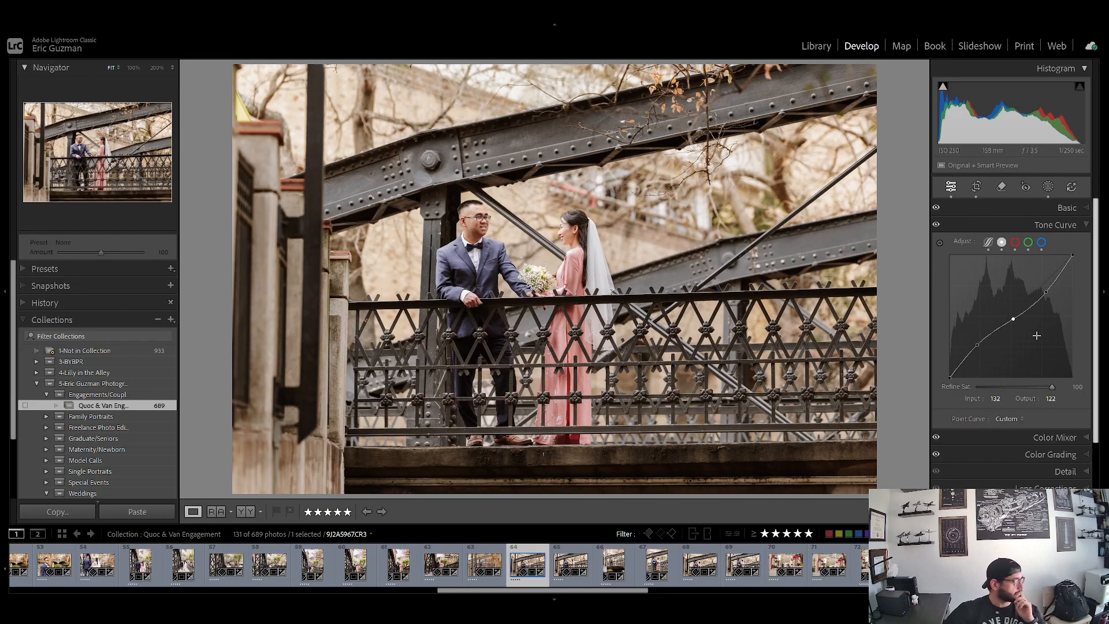